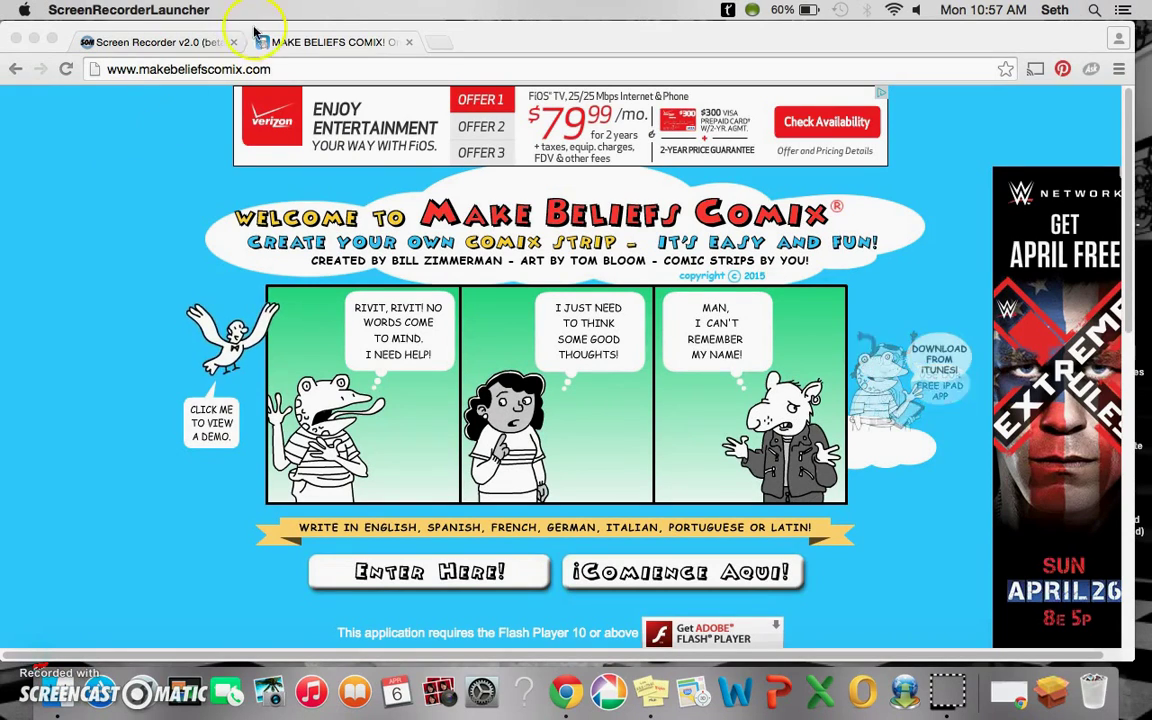
Step: Select the site address and scroll over the Make Beliefs Comix welcome page
left_click(190, 70)
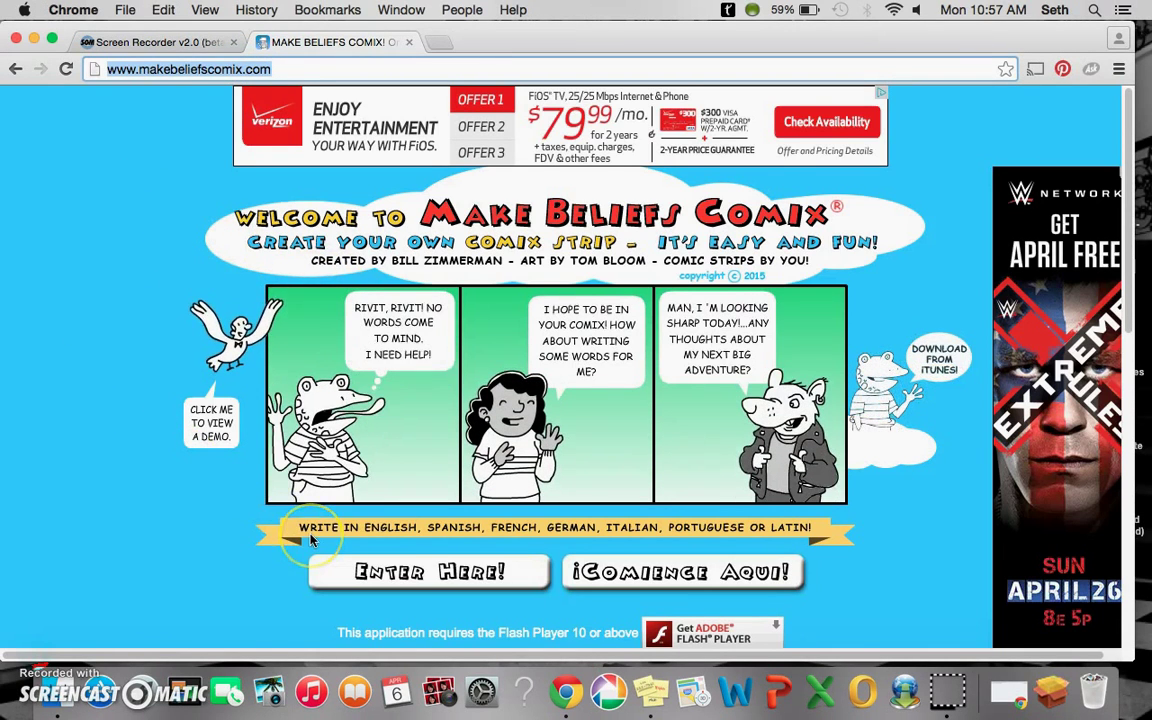
scroll(311, 540, "down", 5)
scroll(311, 540, "up", 4)
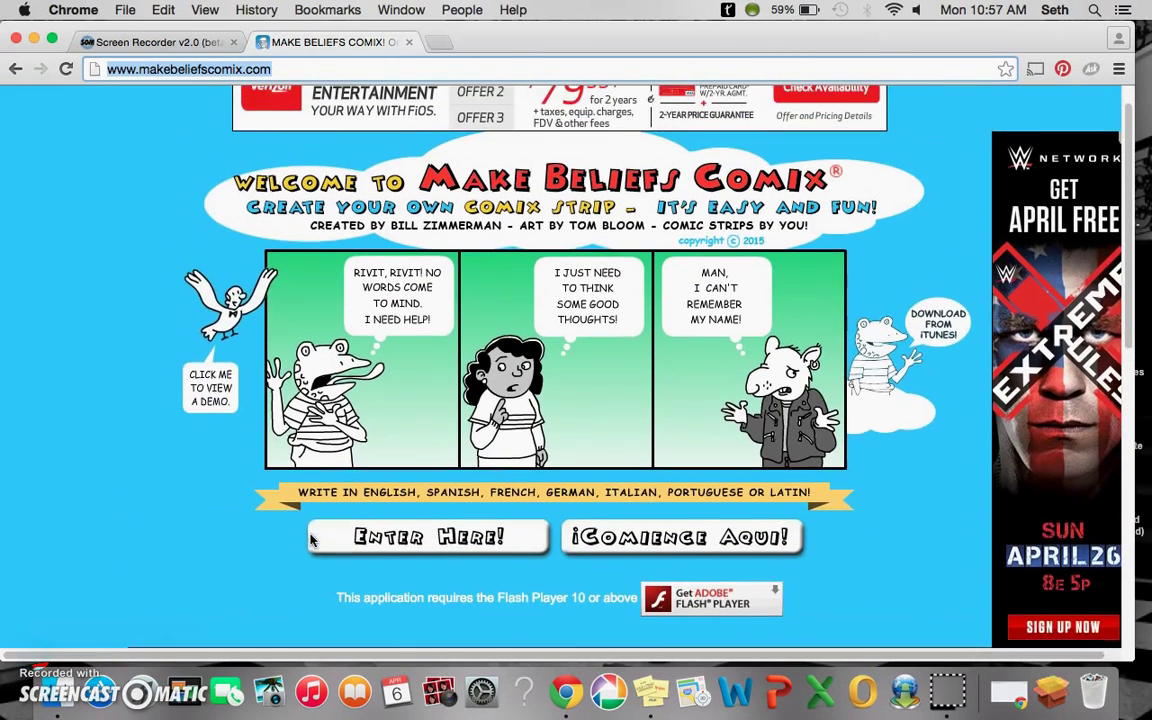
scroll(311, 540, "up", 1)
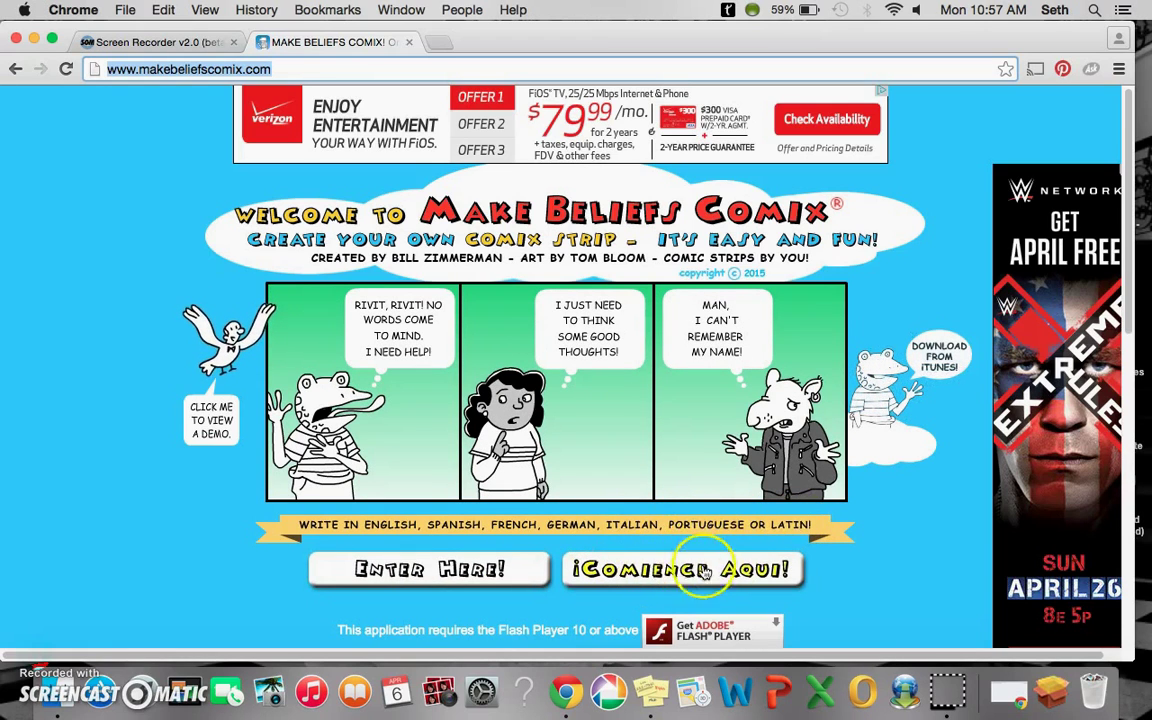
Step: Enter the comic-strip editor and move on to the finished-comic page
left_click(440, 572)
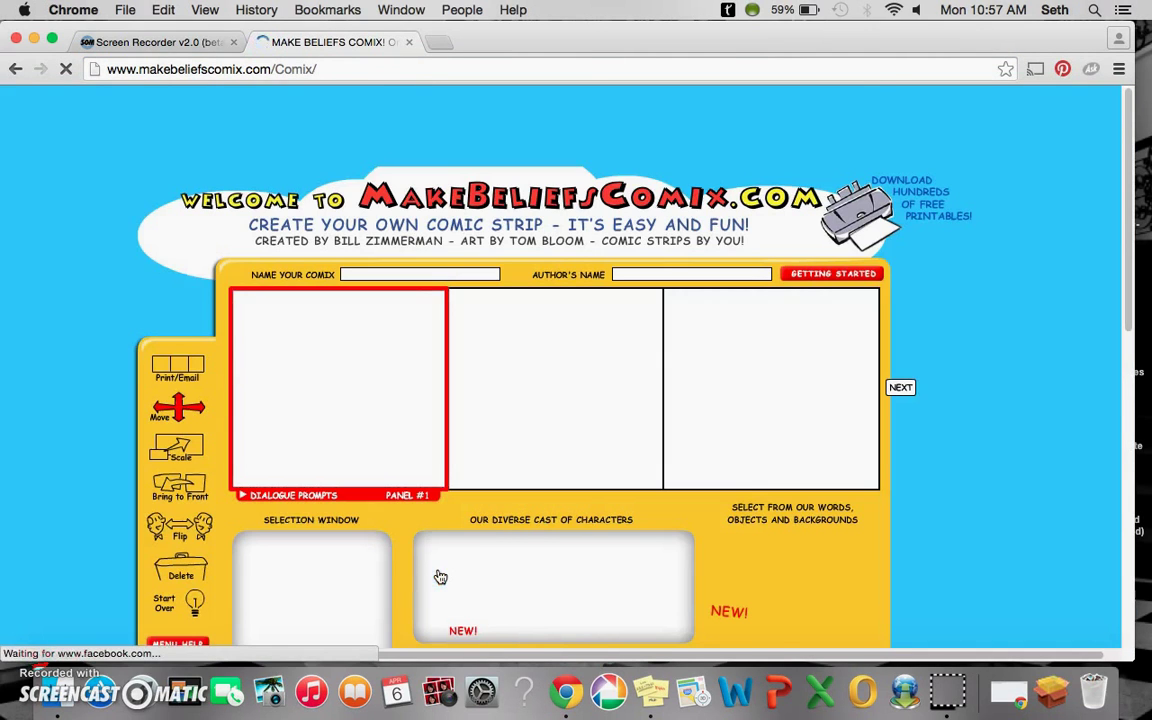
left_click(531, 425)
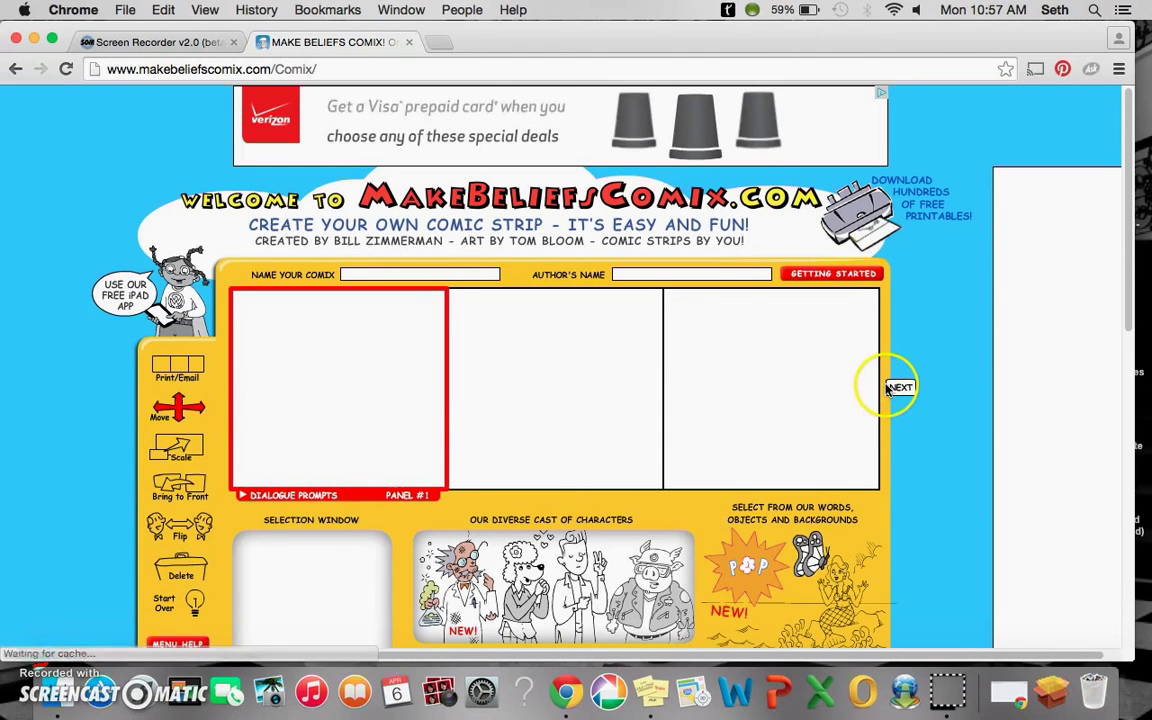
left_click(888, 389)
left_click(805, 380)
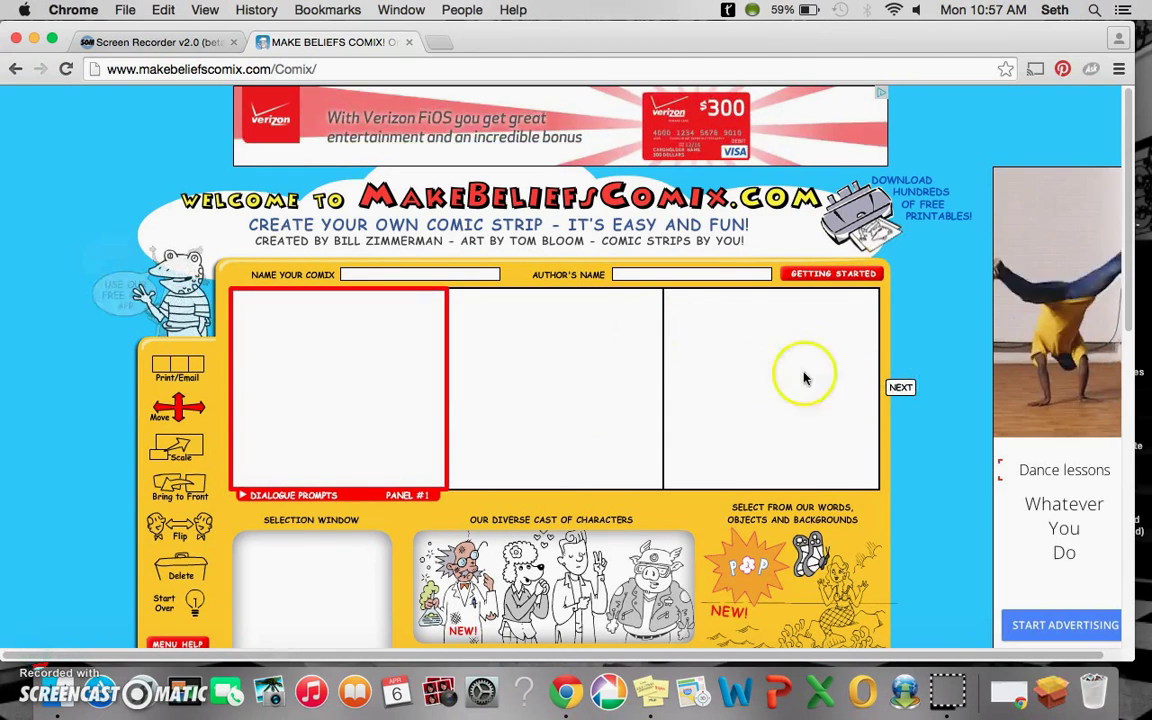
left_click(903, 388)
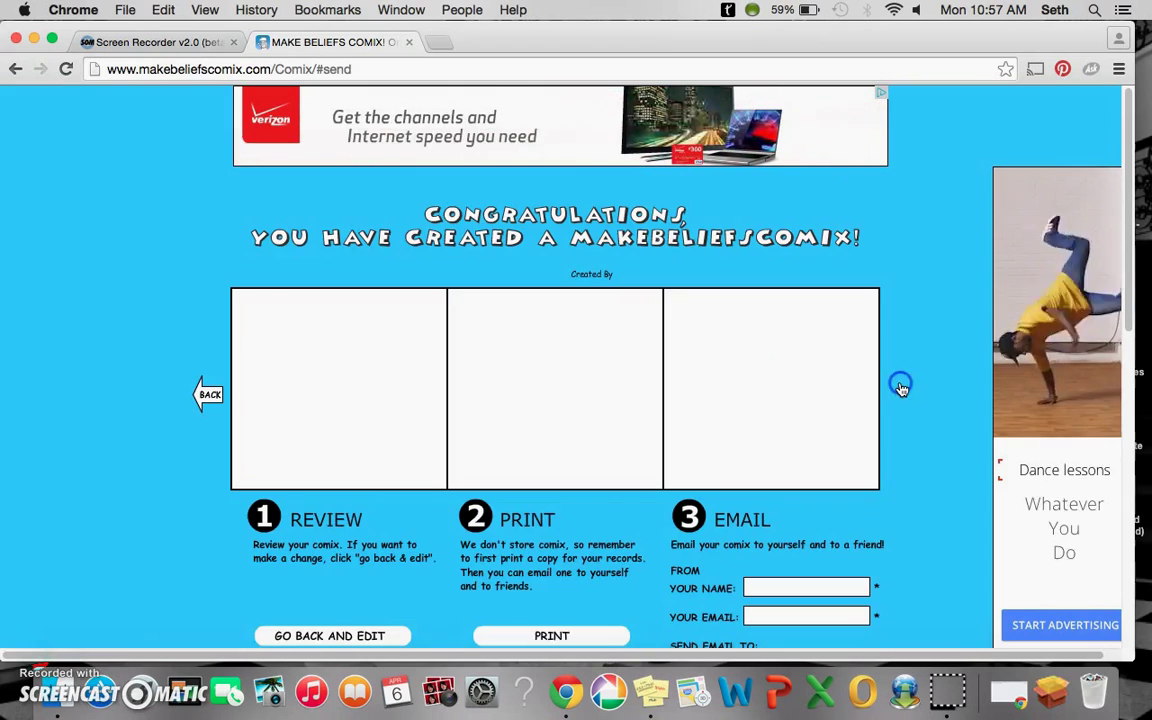
Step: Return from the finished-comic page to the editor and scroll over the panels
left_click(449, 395)
left_click(206, 394)
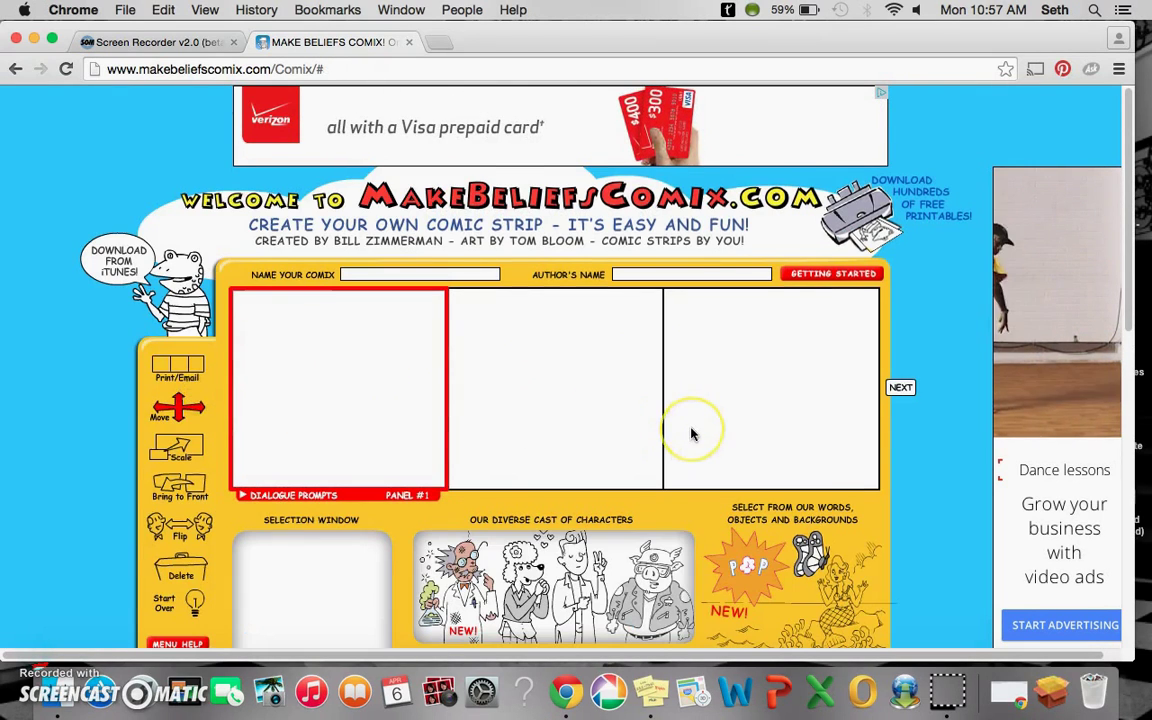
scroll(691, 434, "down", 5)
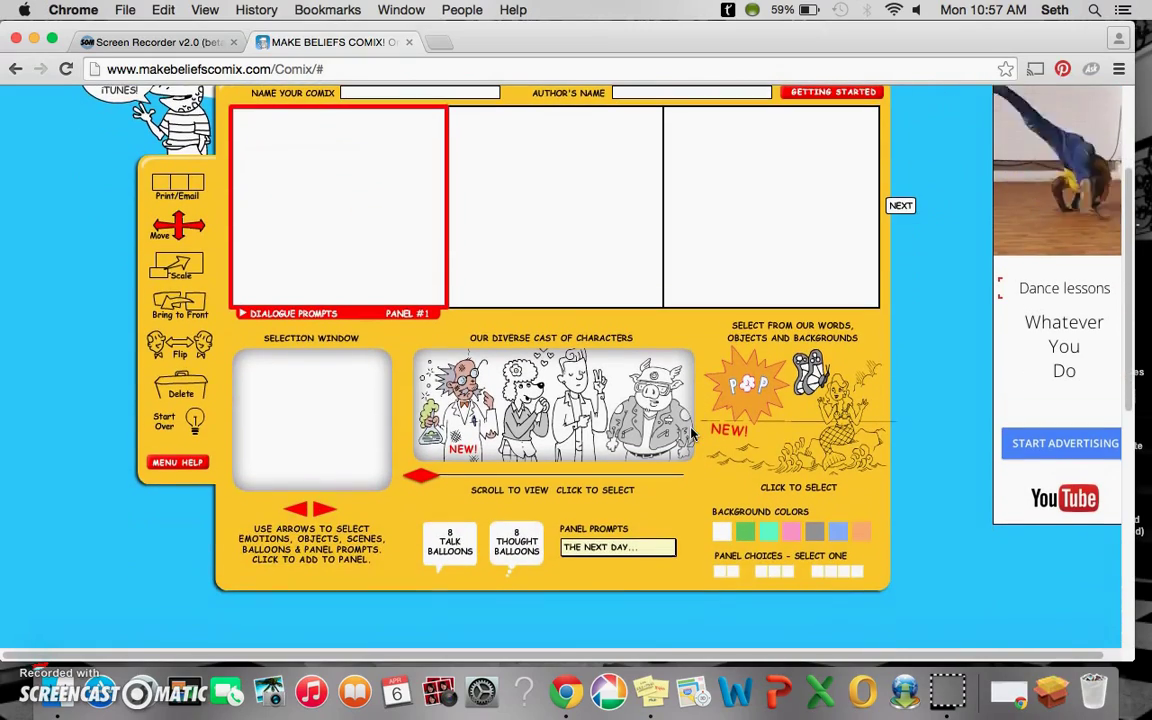
scroll(691, 434, "up", 2)
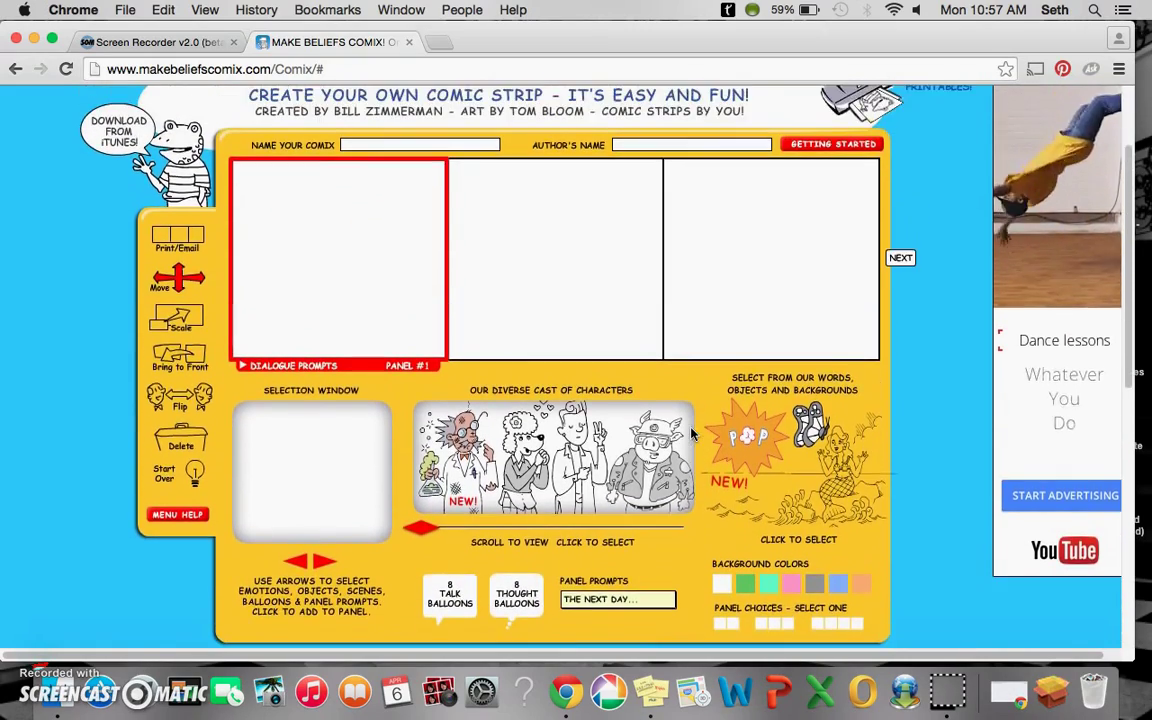
scroll(691, 434, "up", 5)
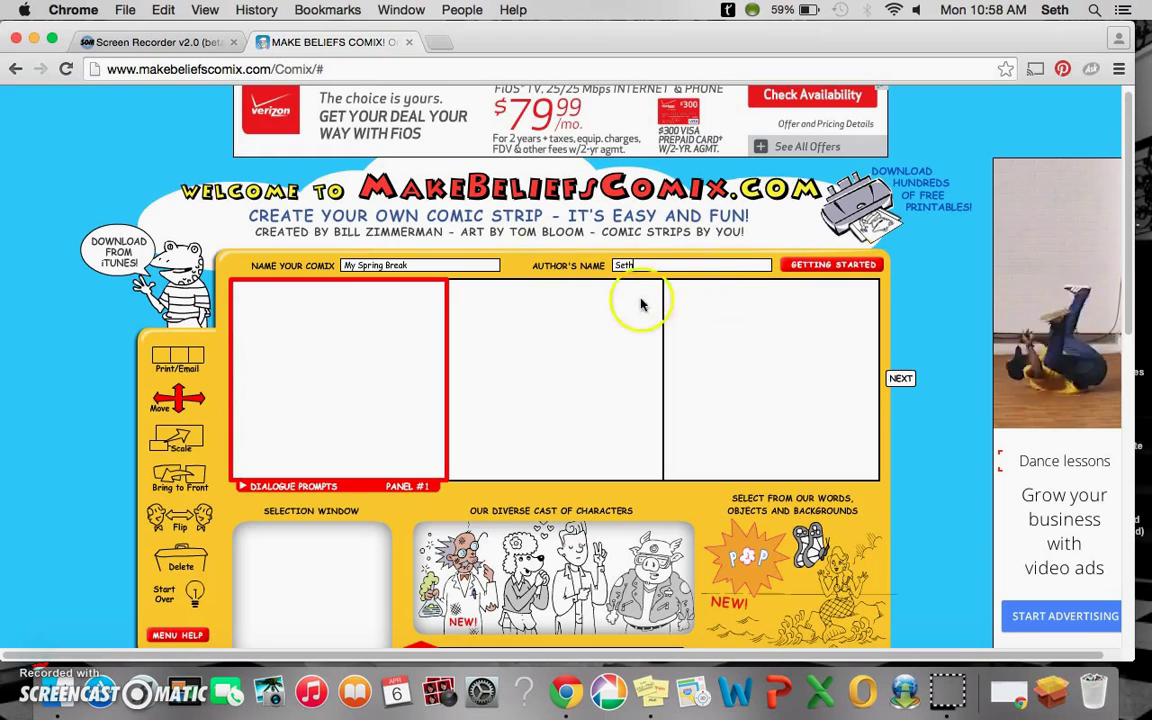
Step: Scroll the editor down and back up around the comic title and author fields
scroll(317, 411, "down", 1)
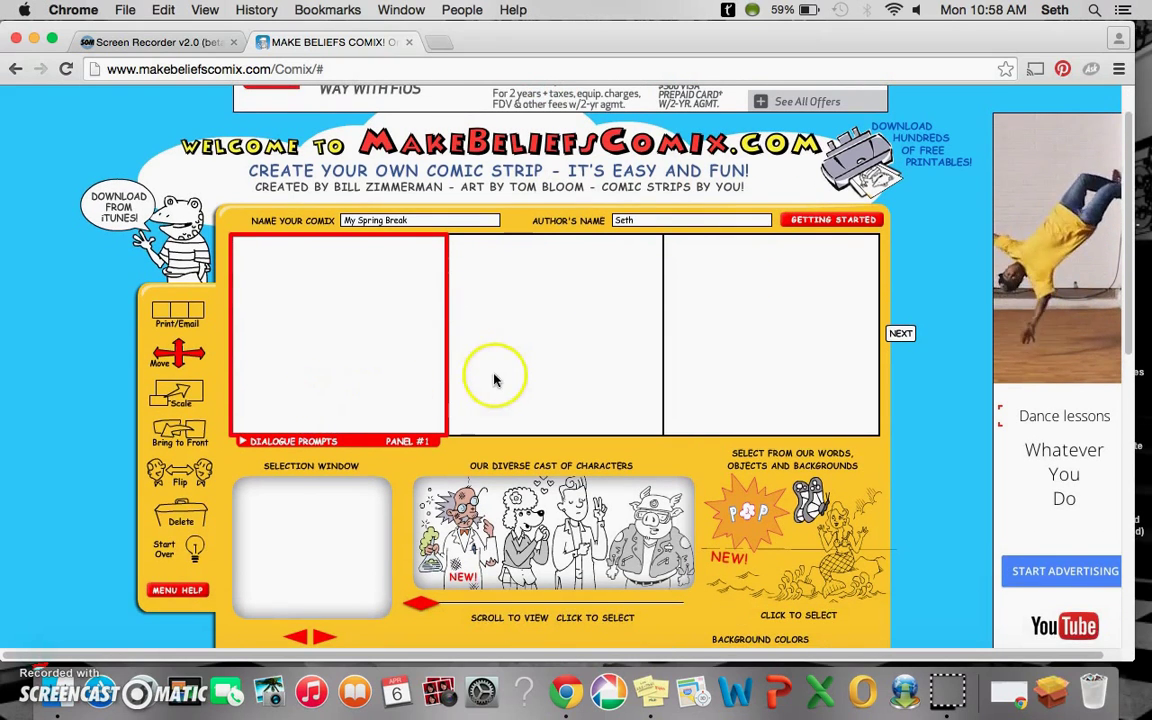
scroll(476, 406, "down", 3)
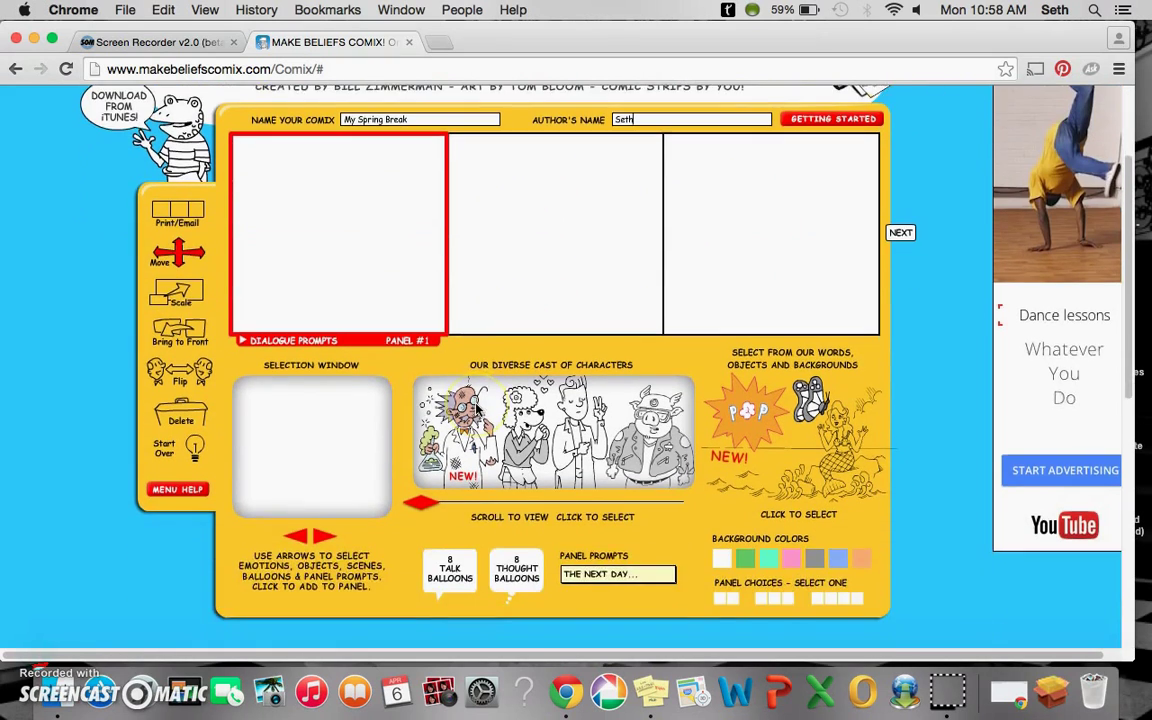
scroll(446, 428, "up", 1)
Step: Slide the character strip right and choose the boy in the knit hat
scroll(444, 427, "down", 1)
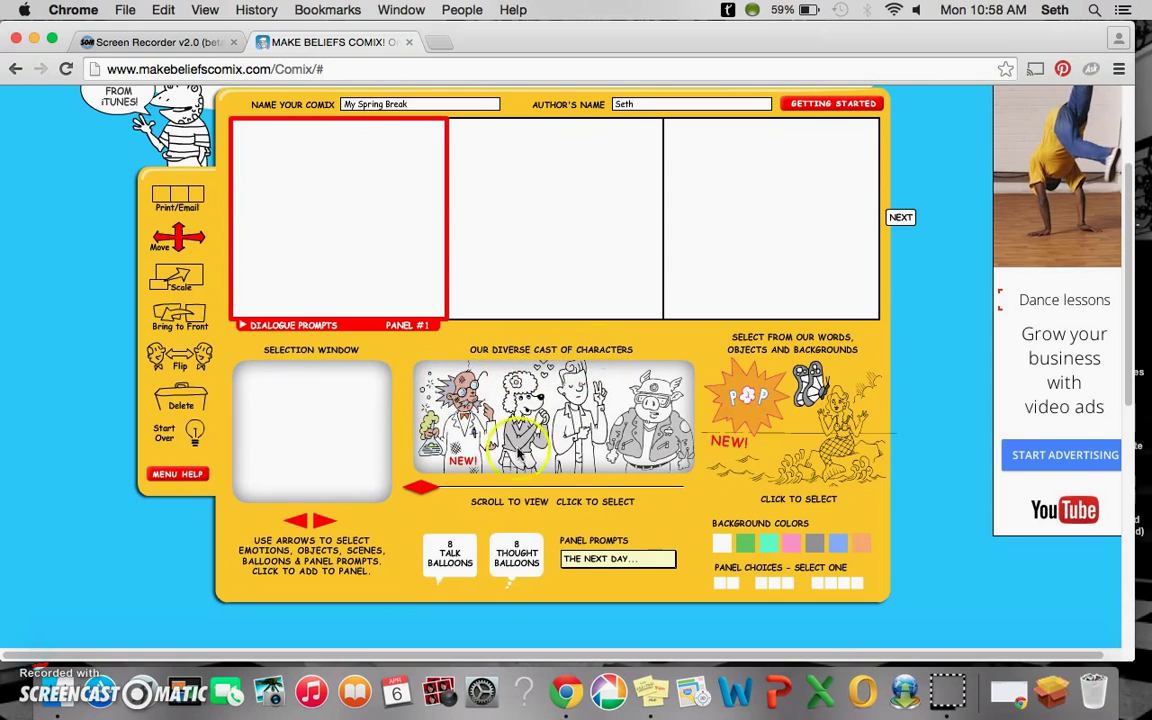
left_click_drag(425, 488, 705, 456)
left_click(580, 405)
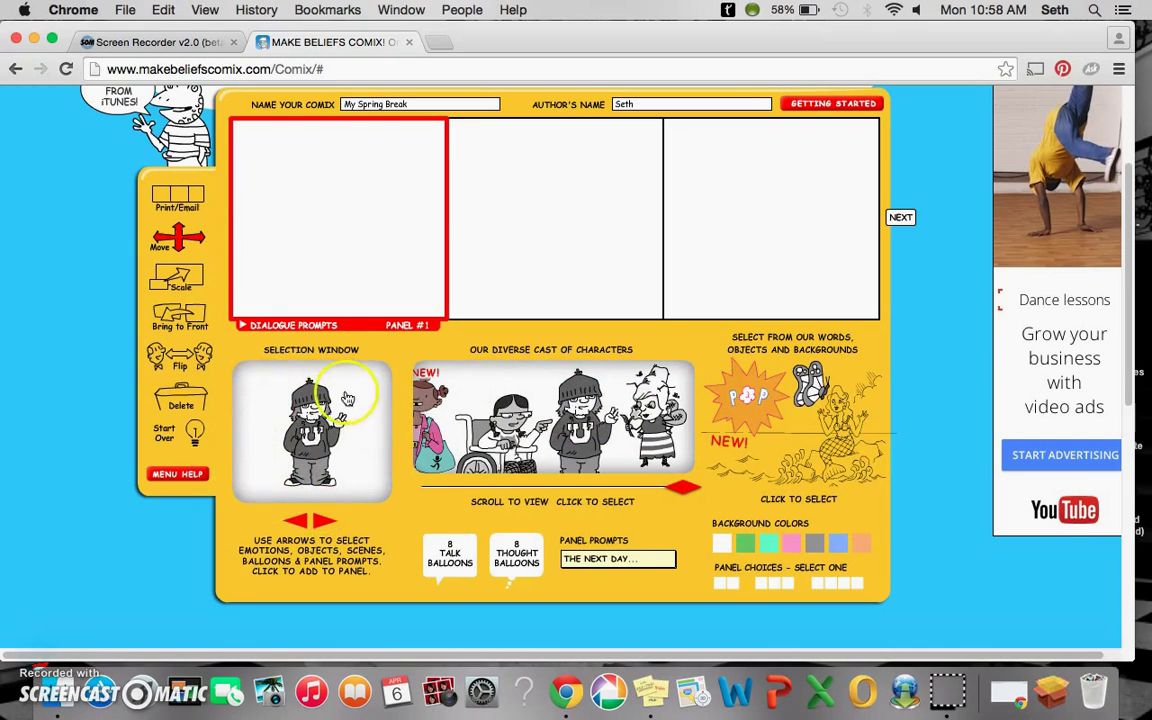
Step: Cycle to the knit-hat boy's peace-sign pose, add him to panel 1, and shift him left
left_click(321, 521)
left_click(321, 522)
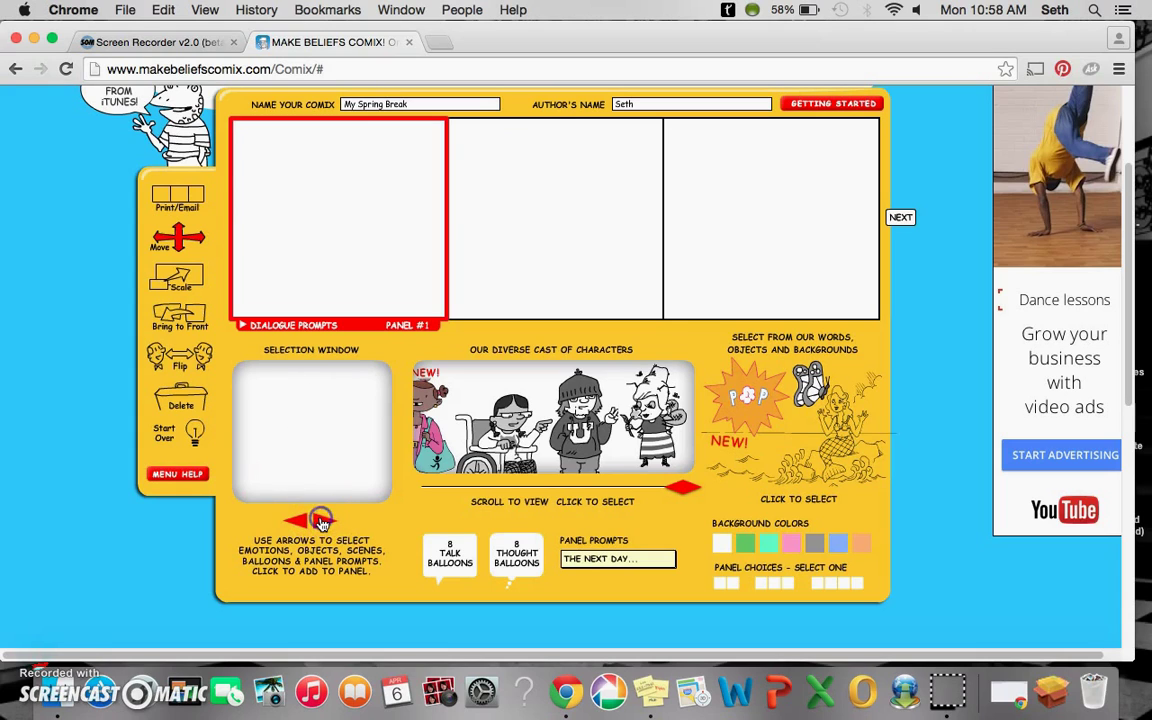
left_click(321, 521)
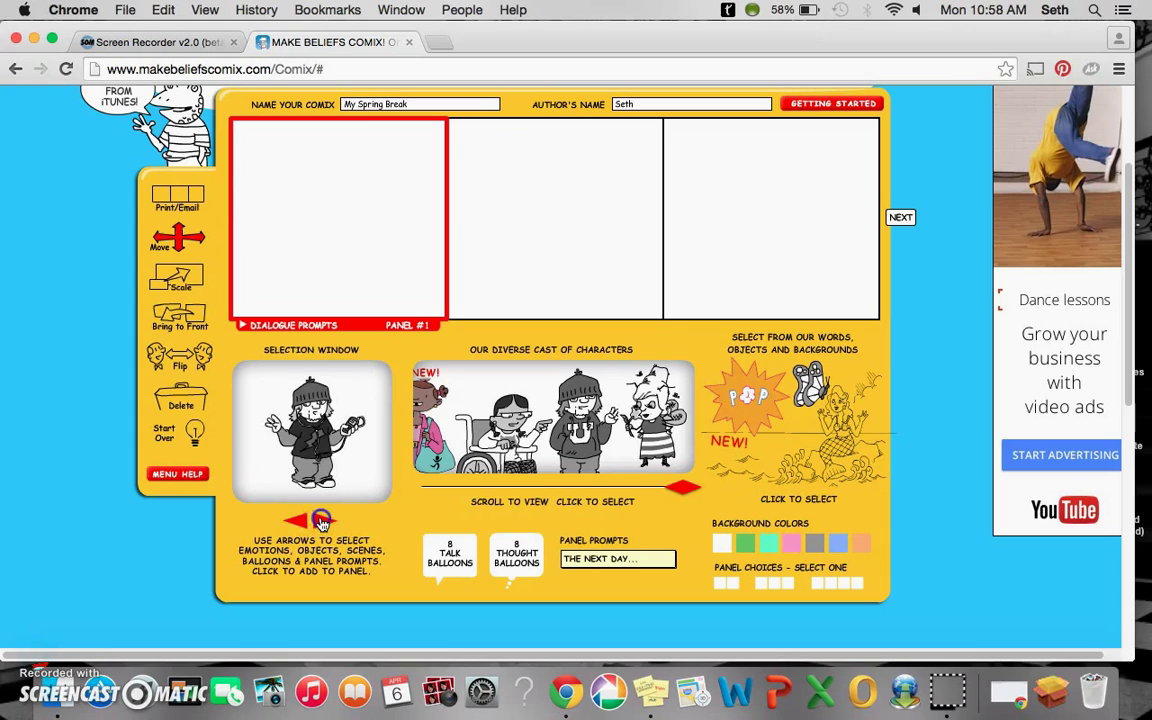
left_click(321, 521)
left_click(321, 521)
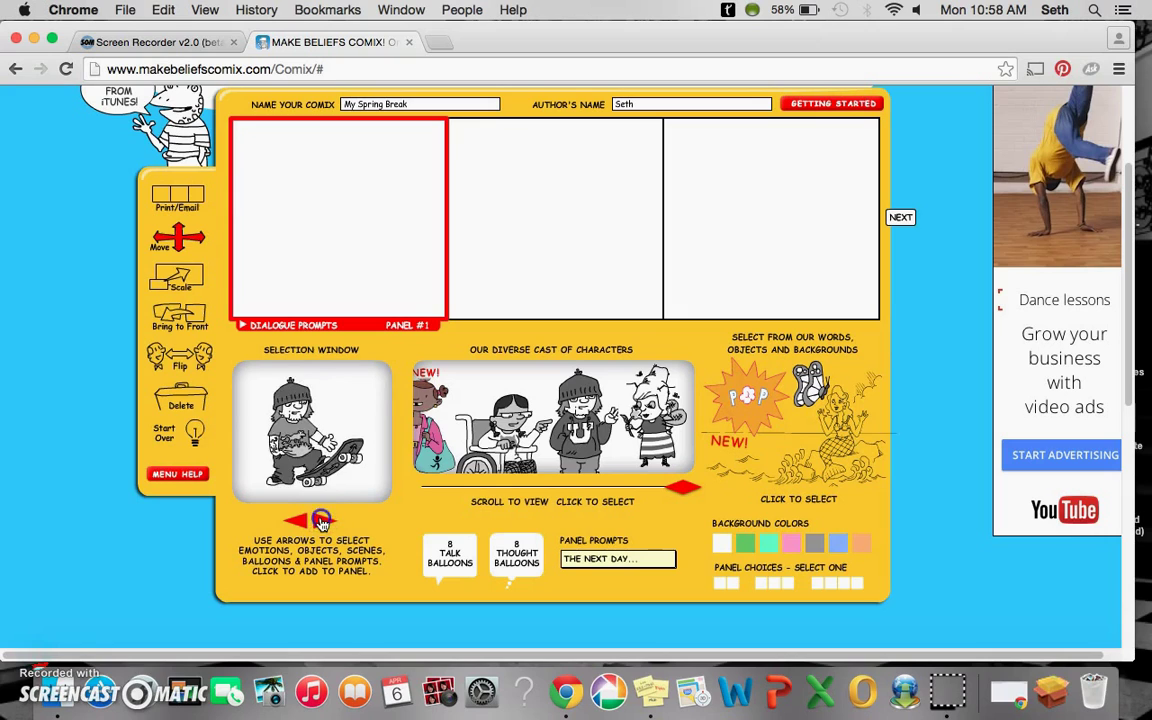
left_click(321, 521)
left_click(321, 521)
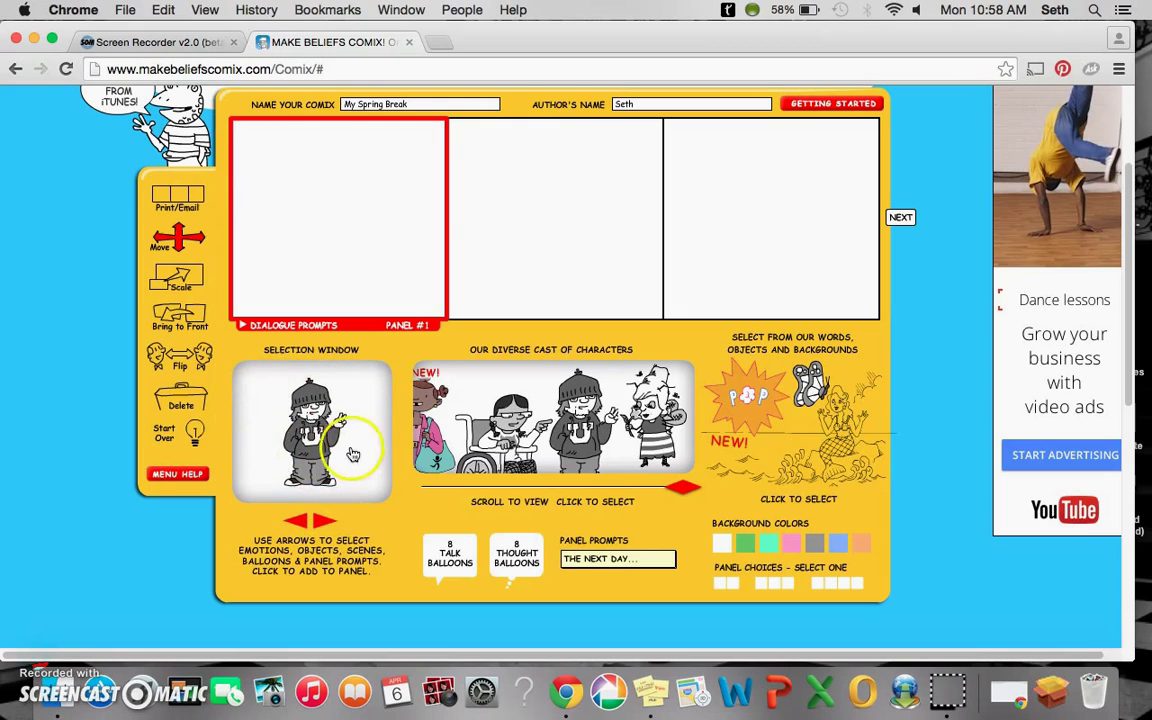
left_click(318, 440)
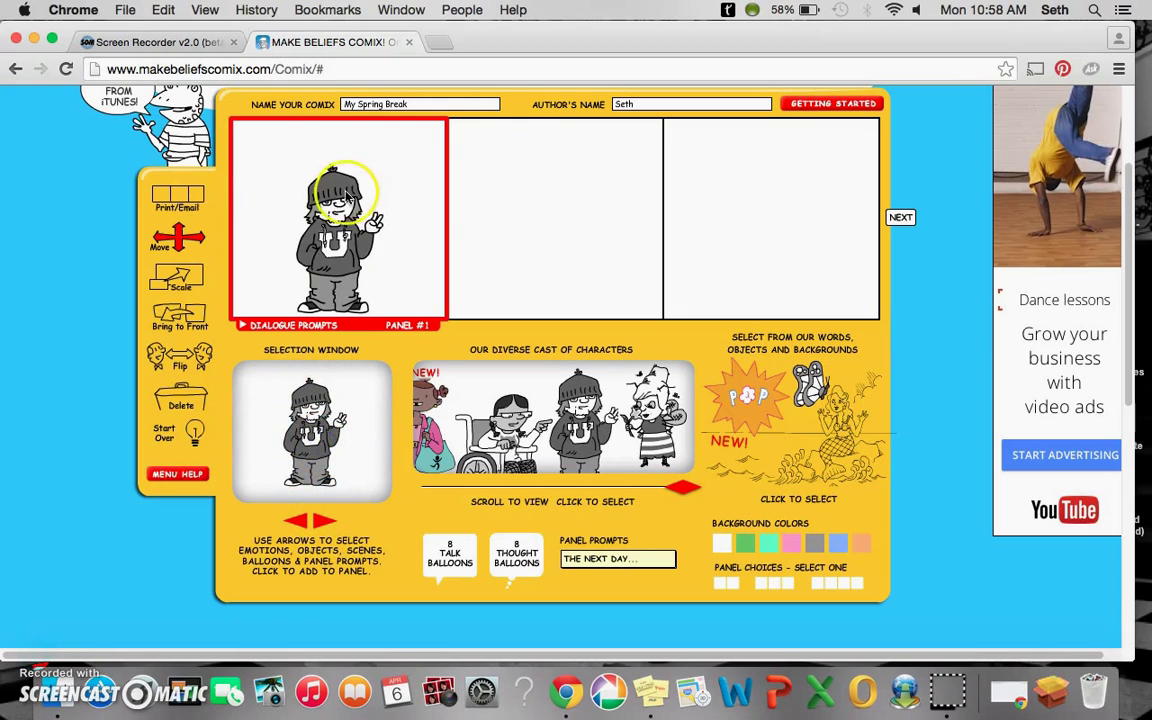
left_click_drag(347, 185, 283, 316)
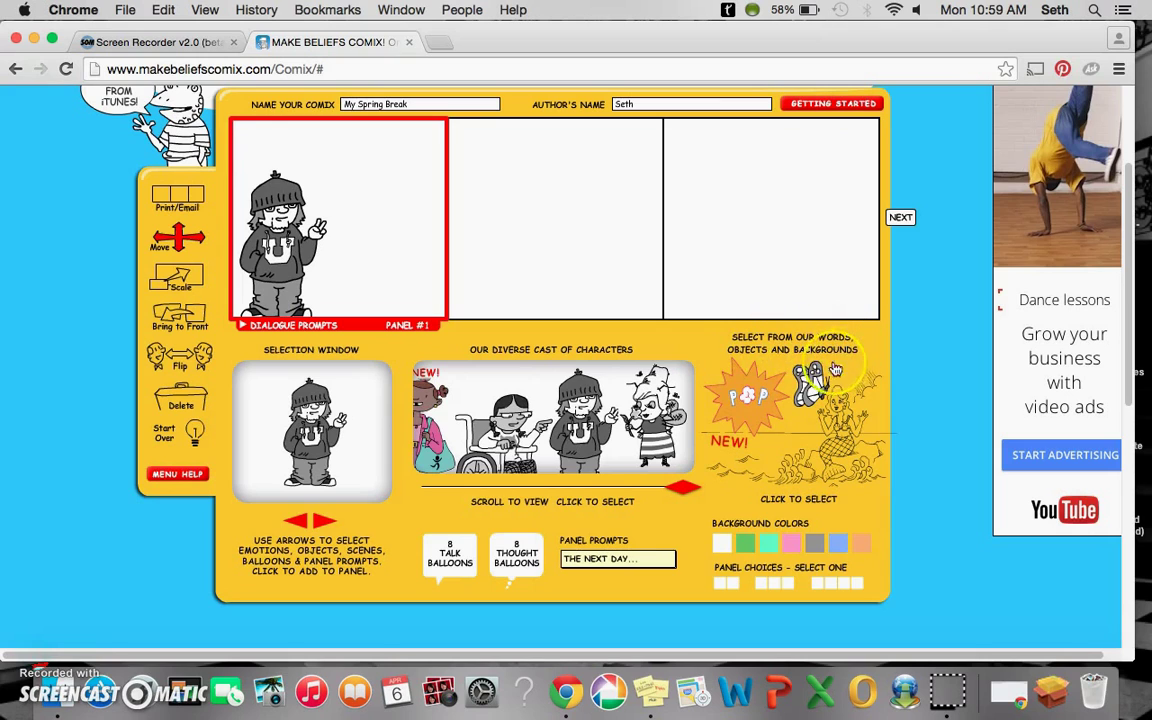
Step: Browse through the sound-effect words
left_click(772, 413)
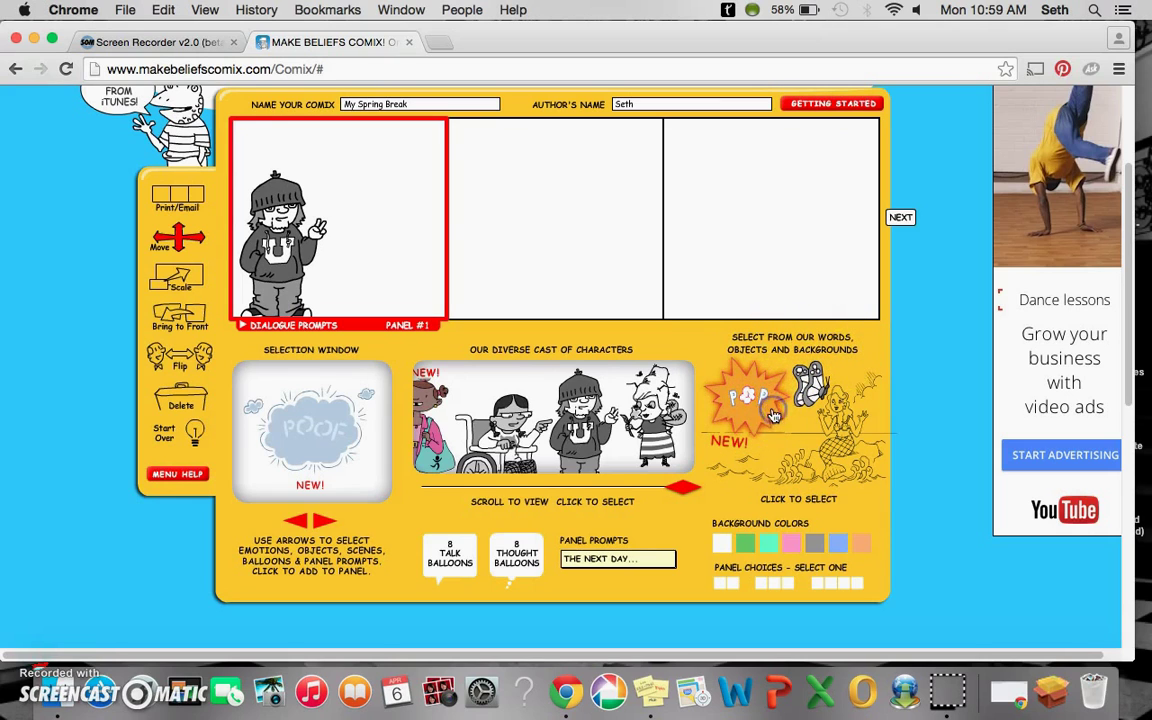
left_click(321, 524)
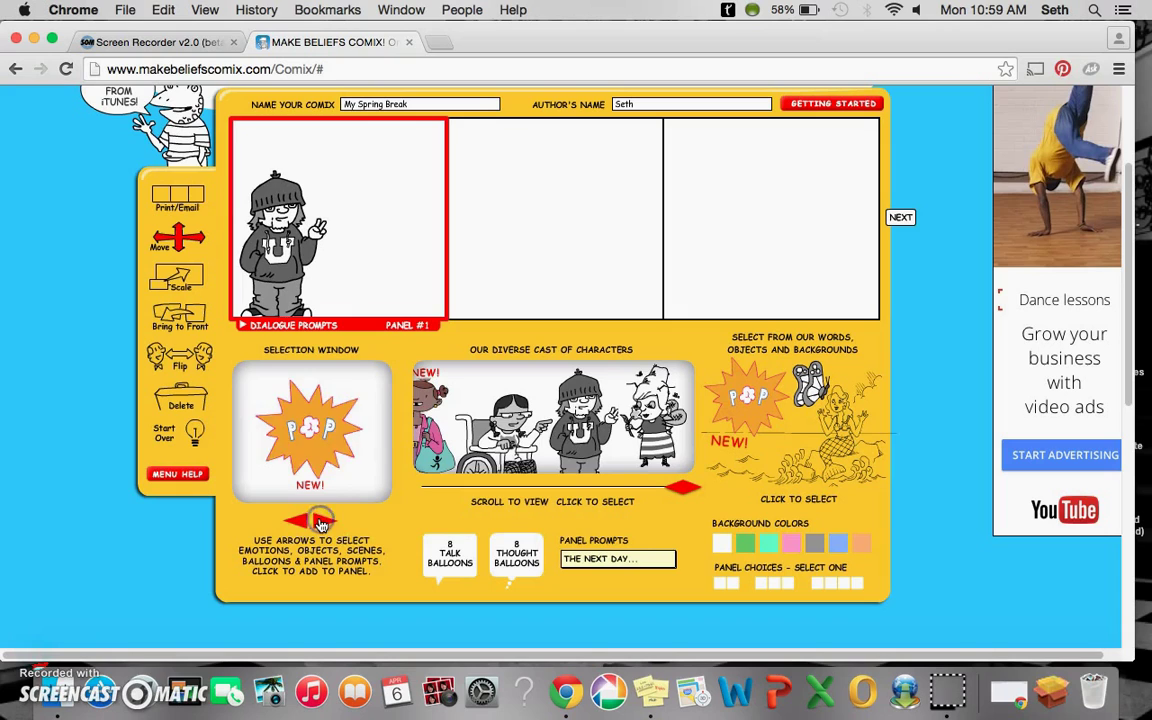
left_click(321, 524)
left_click(321, 524)
left_click(321, 524)
left_click(321, 524)
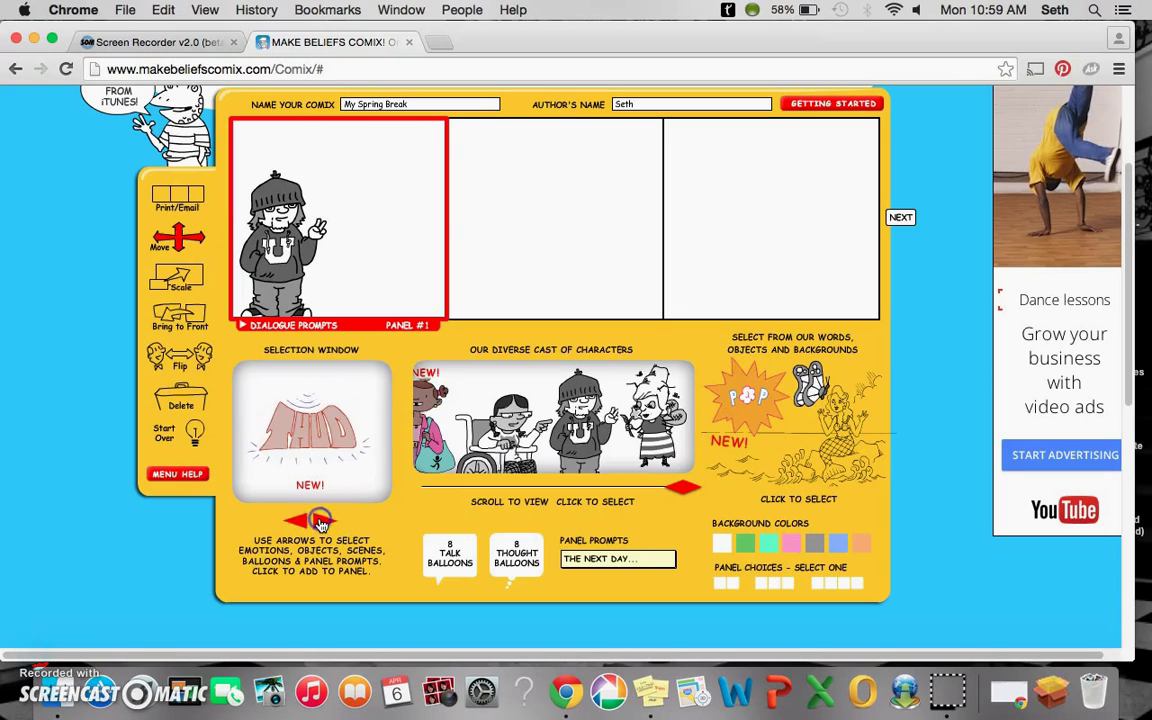
left_click(321, 524)
left_click(321, 524)
left_click(321, 524)
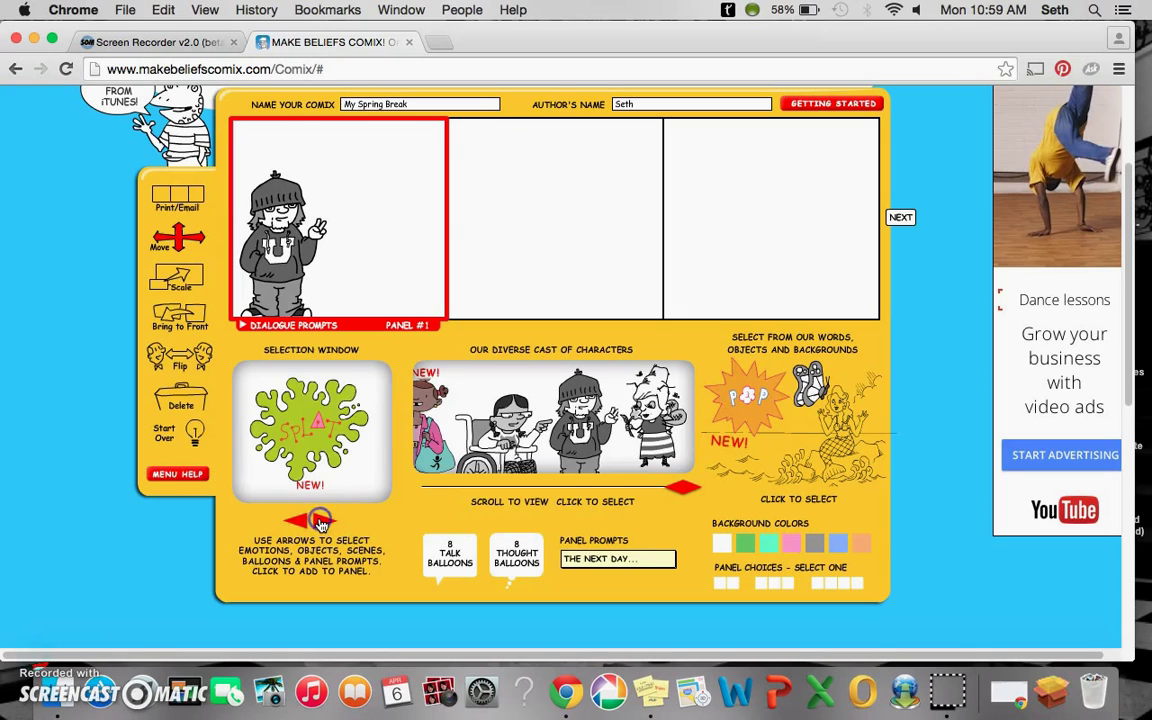
Step: Browse the object pictures, then bring up the TV-and-staircase room background
left_click(806, 382)
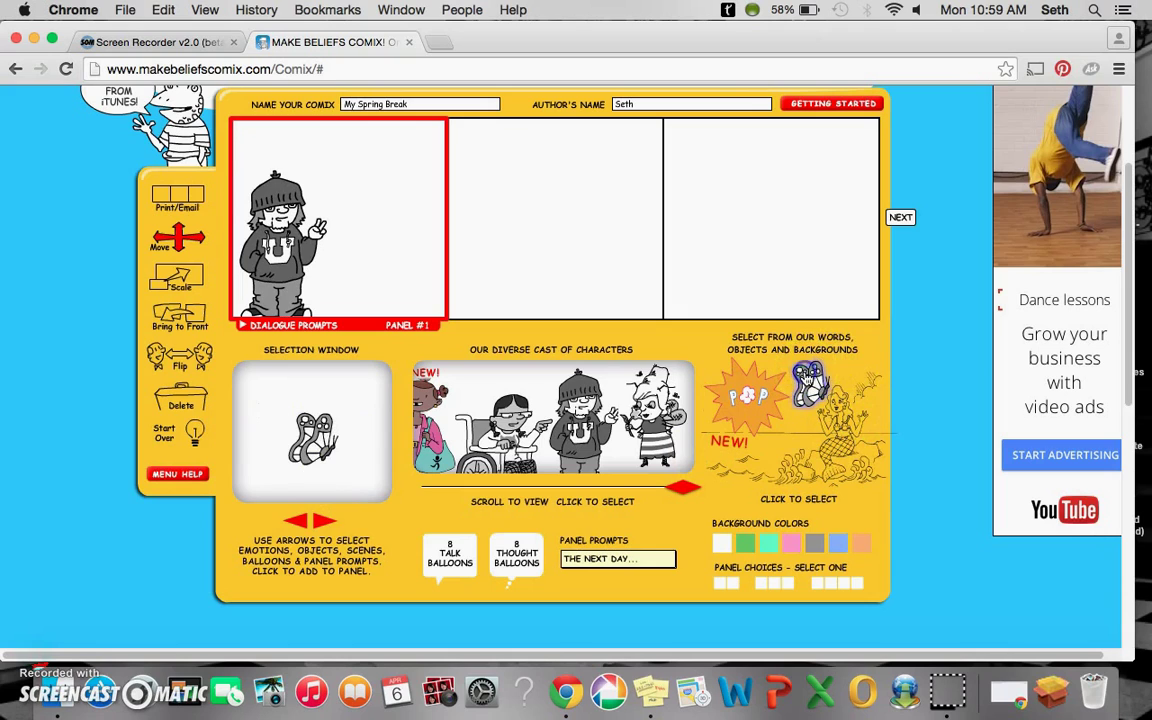
left_click(322, 521)
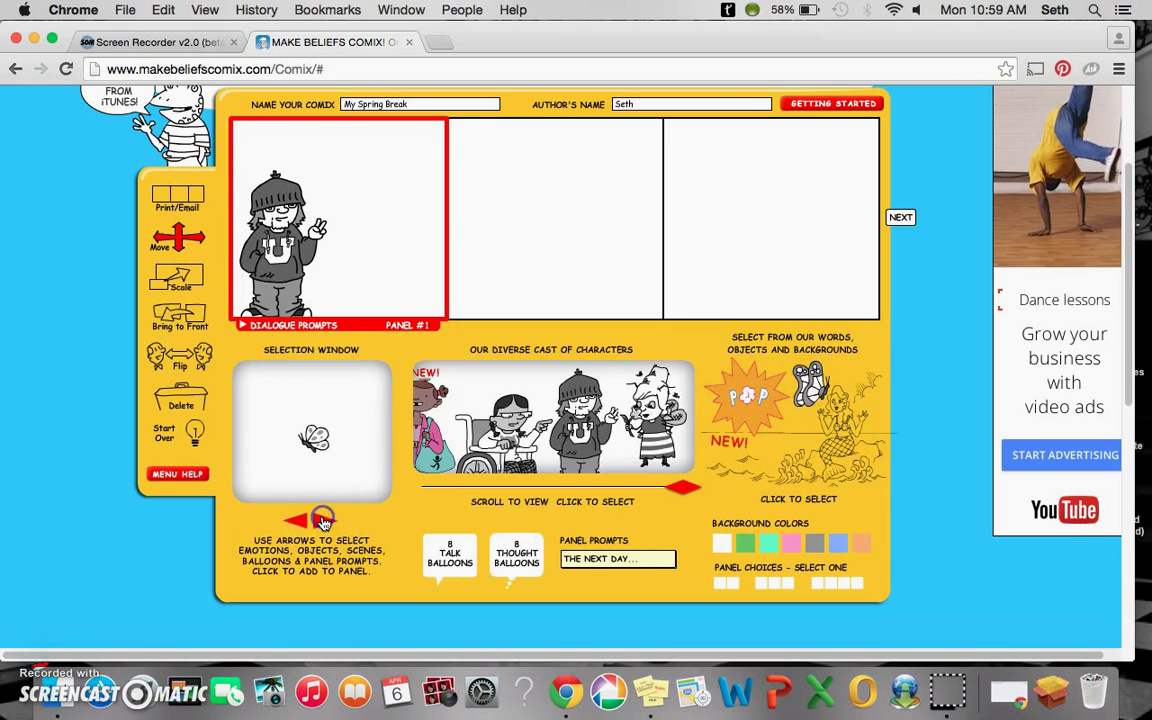
left_click(322, 521)
left_click(322, 521)
left_click(322, 521)
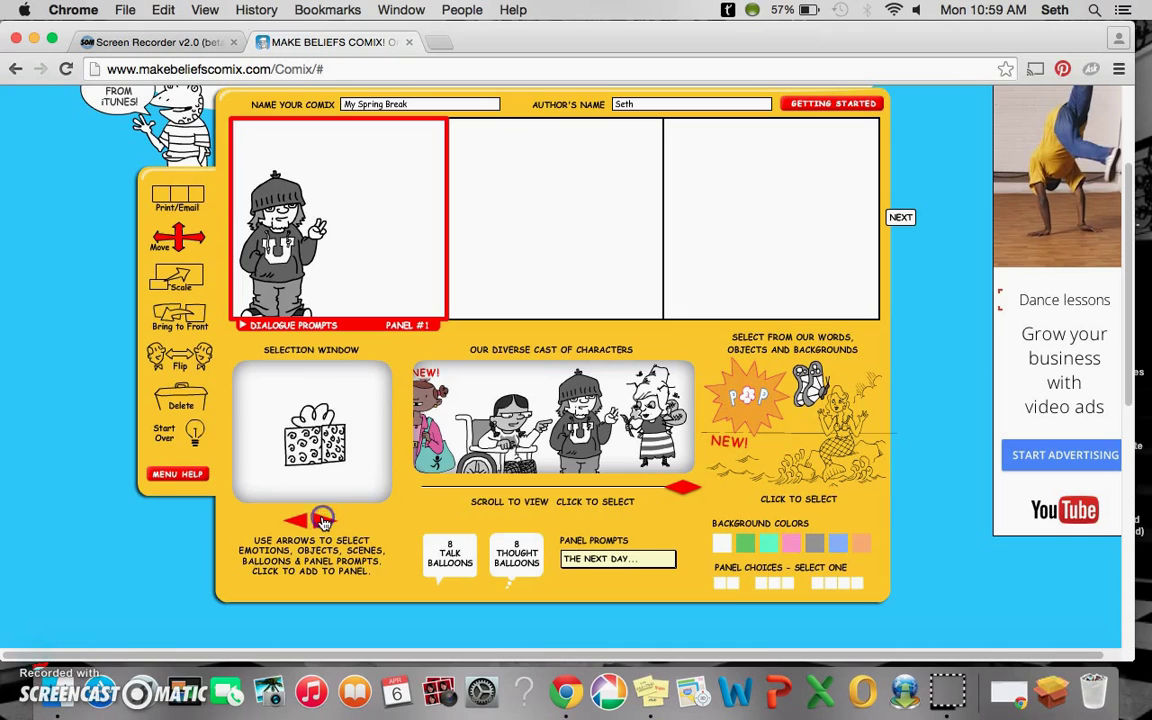
left_click(322, 521)
left_click(322, 521)
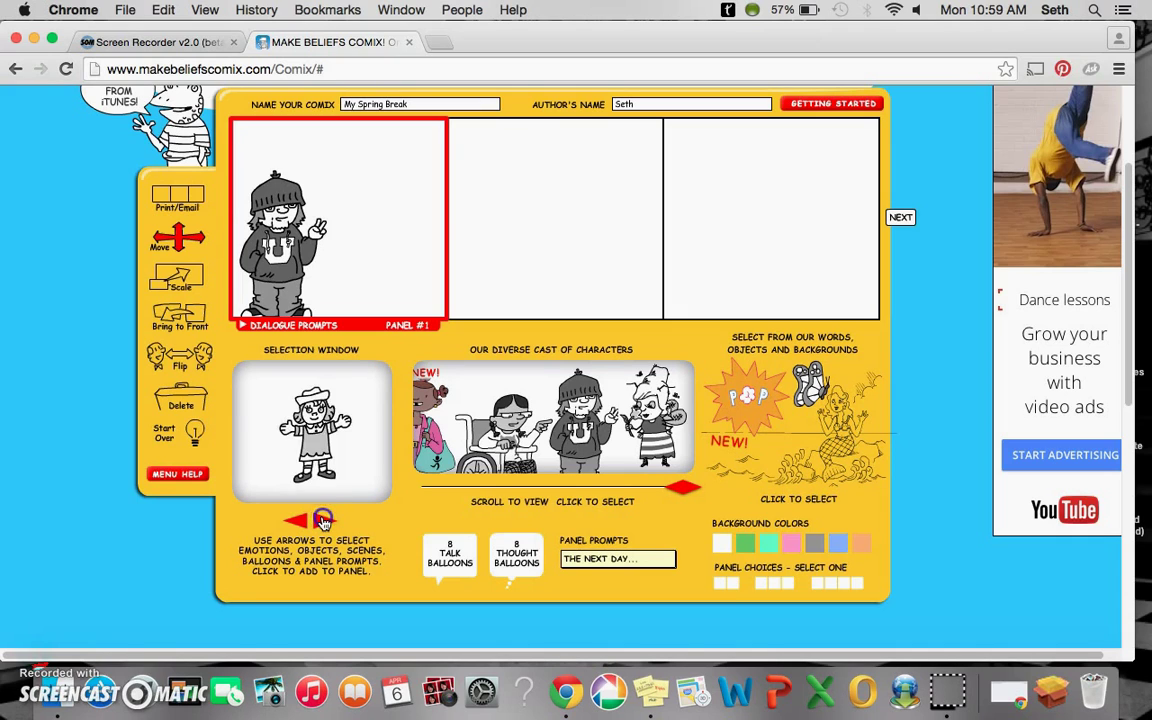
left_click(322, 521)
left_click(840, 415)
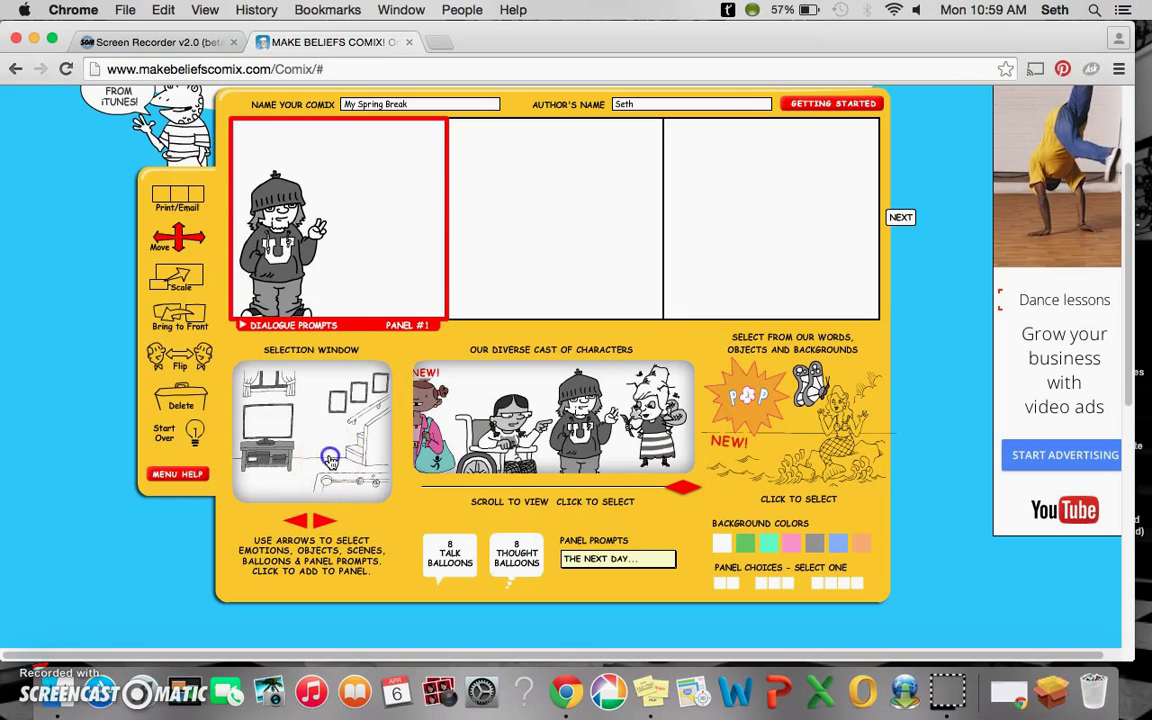
Step: Put the staircase room in panel 1 and a mint-sky lamp-and-armchair room in panel 2
left_click(297, 411)
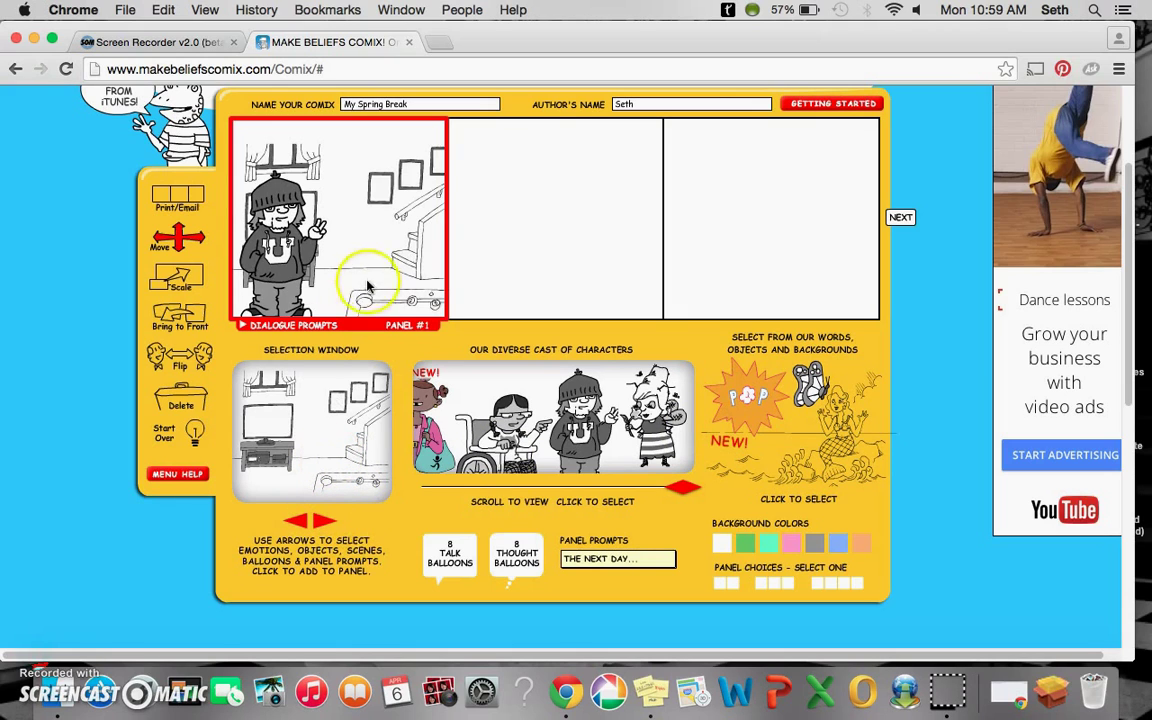
left_click(322, 521)
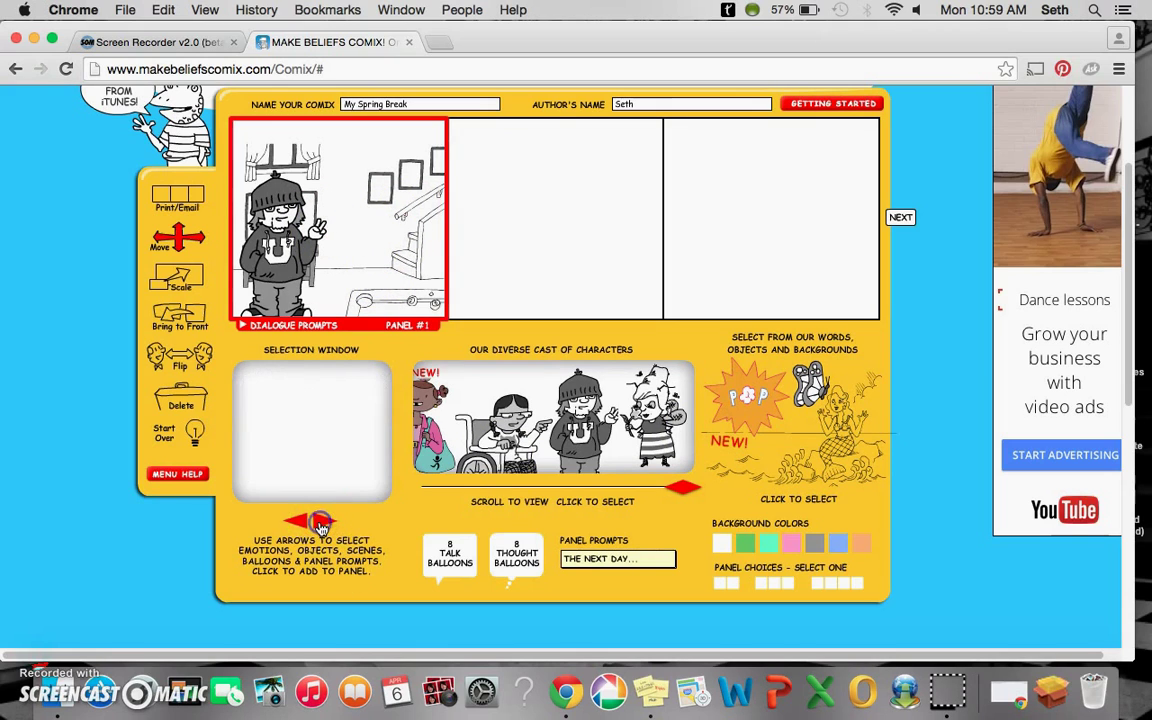
left_click(491, 234)
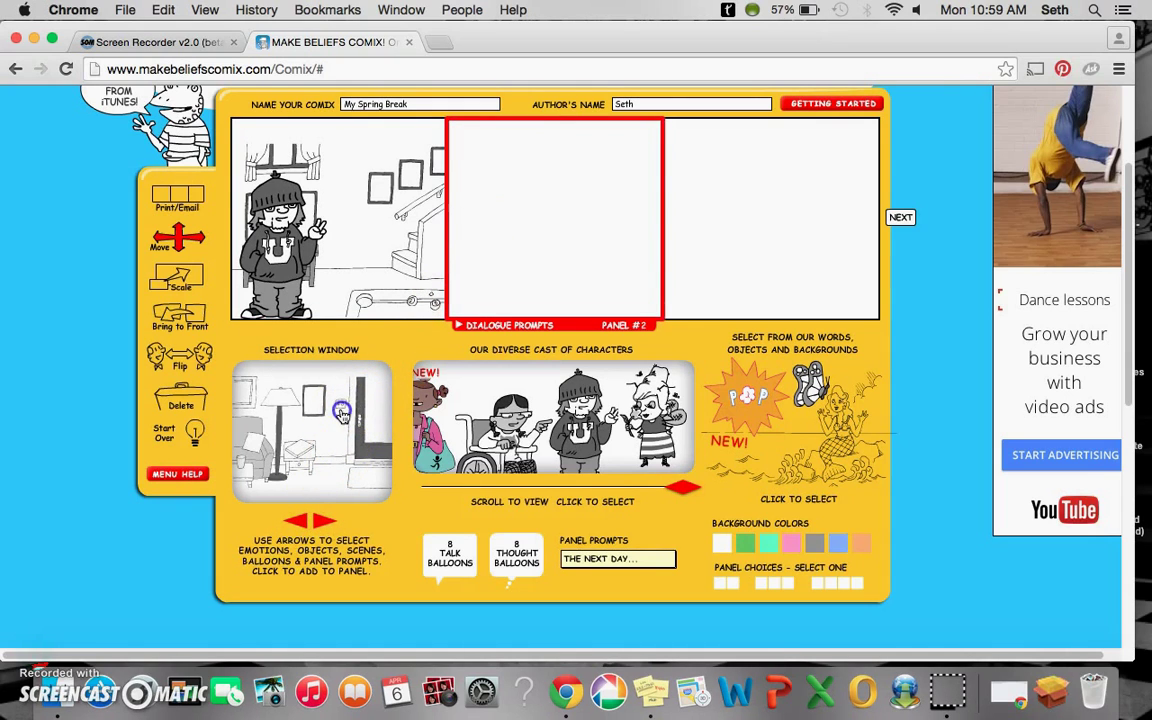
left_click(310, 372)
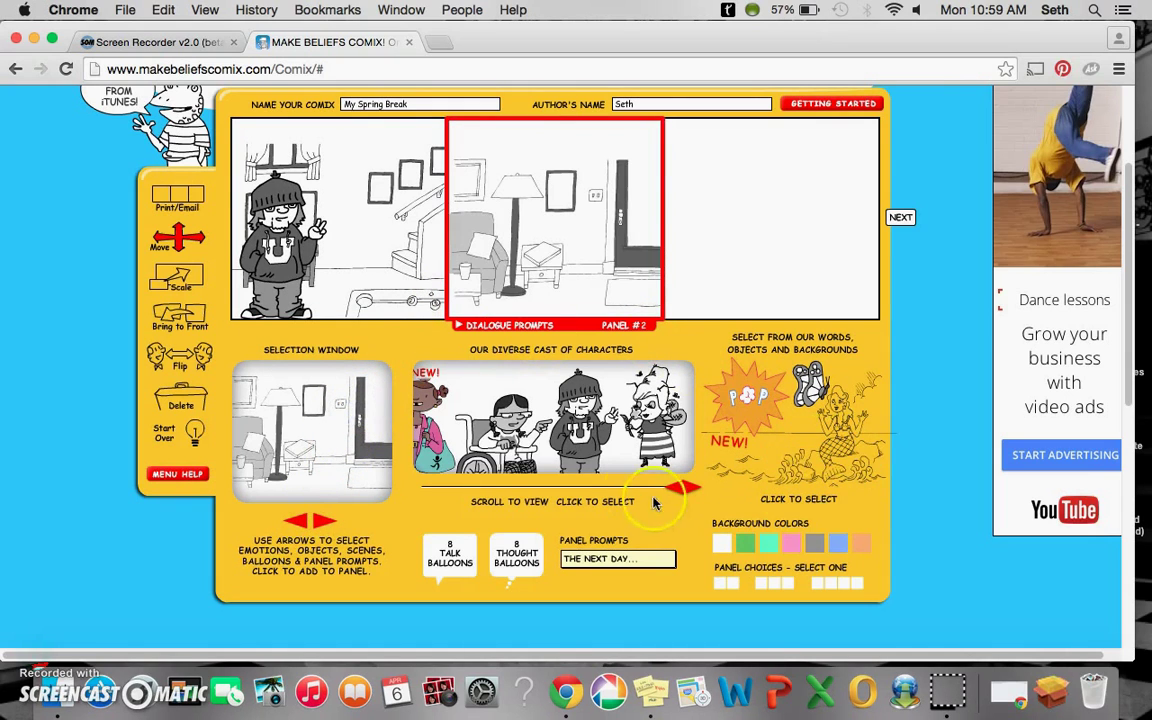
left_click(762, 544)
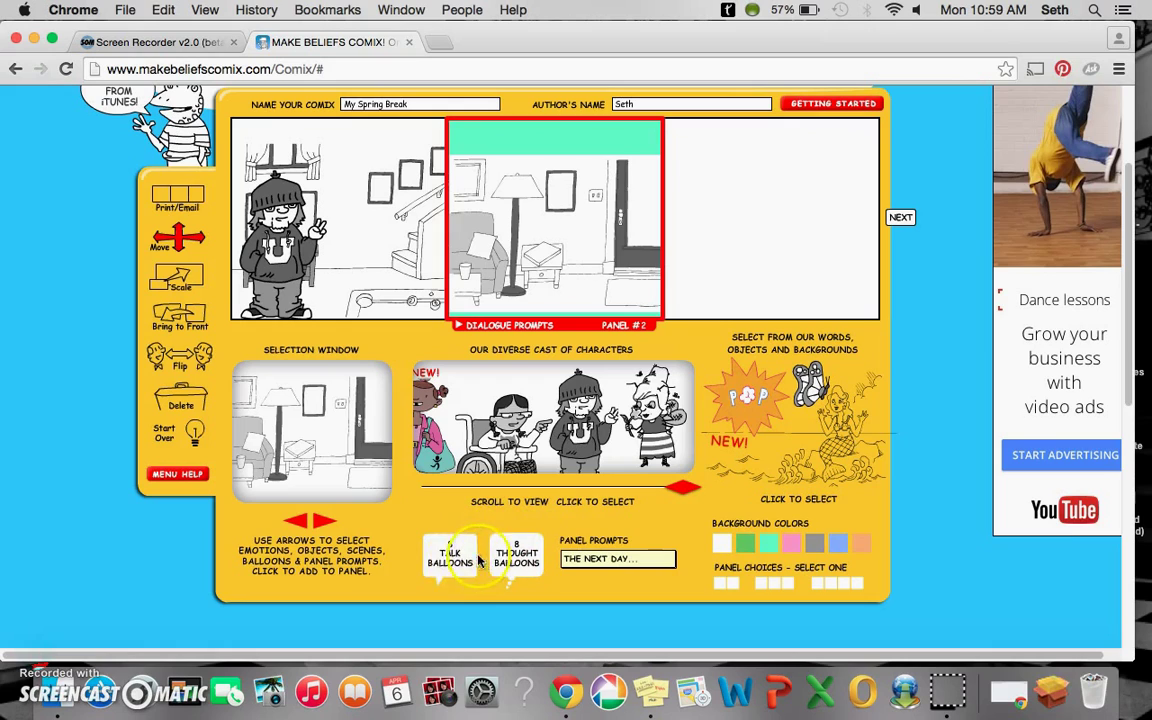
Step: Add a talk balloon at panel 2's upper left and replace its text with 'Hello!'
left_click(460, 561)
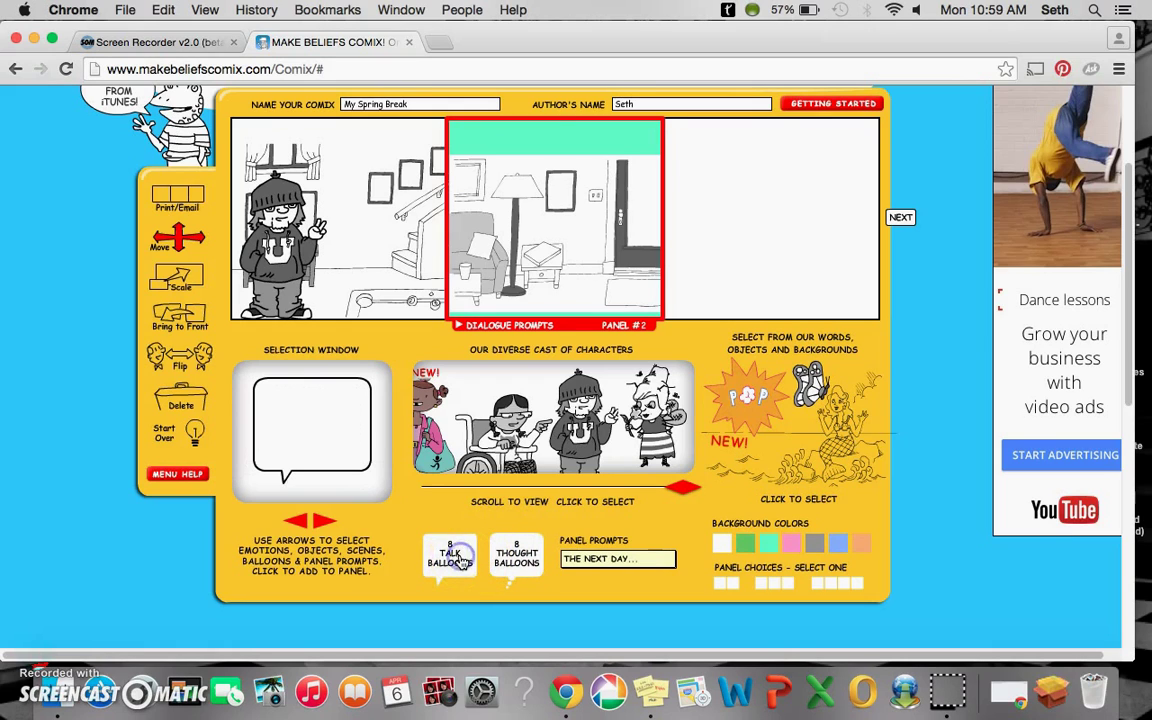
left_click(328, 523)
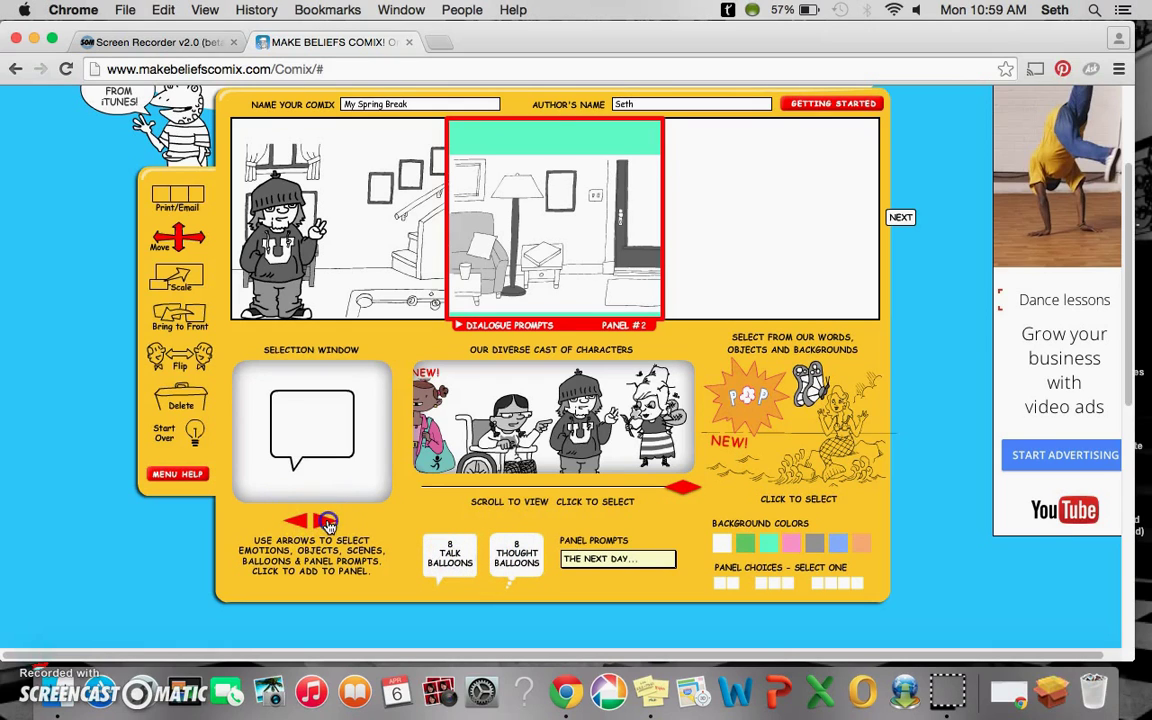
left_click(309, 424)
left_click(549, 190)
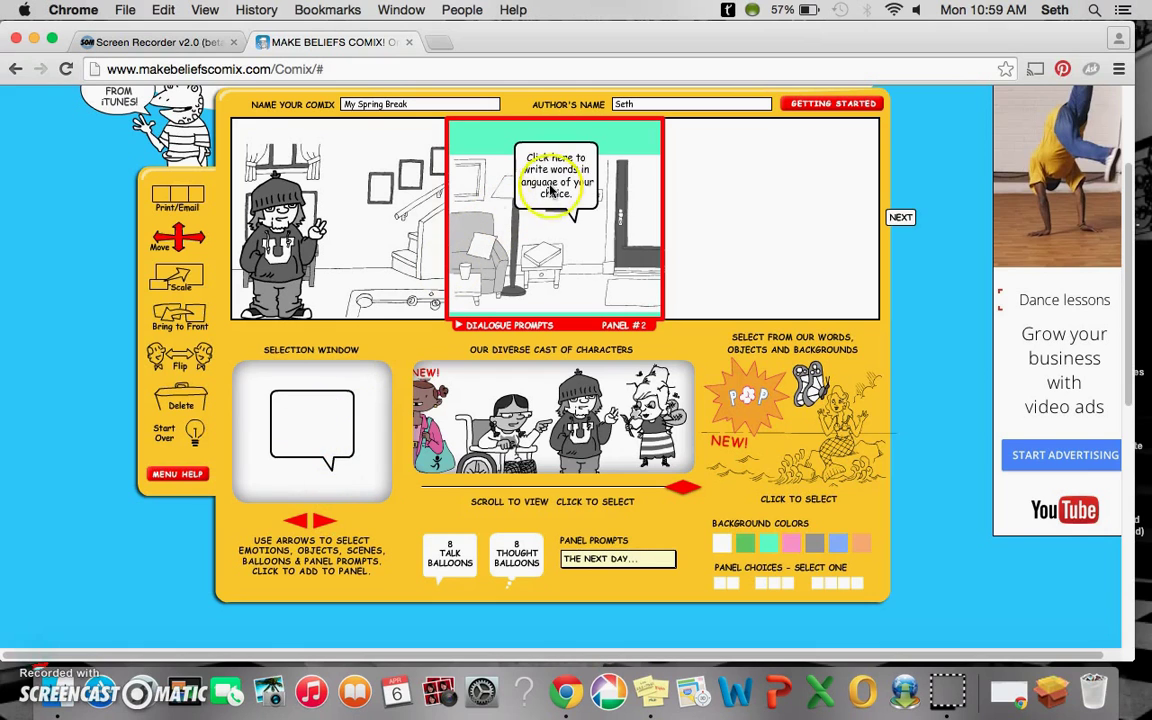
left_click_drag(549, 188, 488, 196)
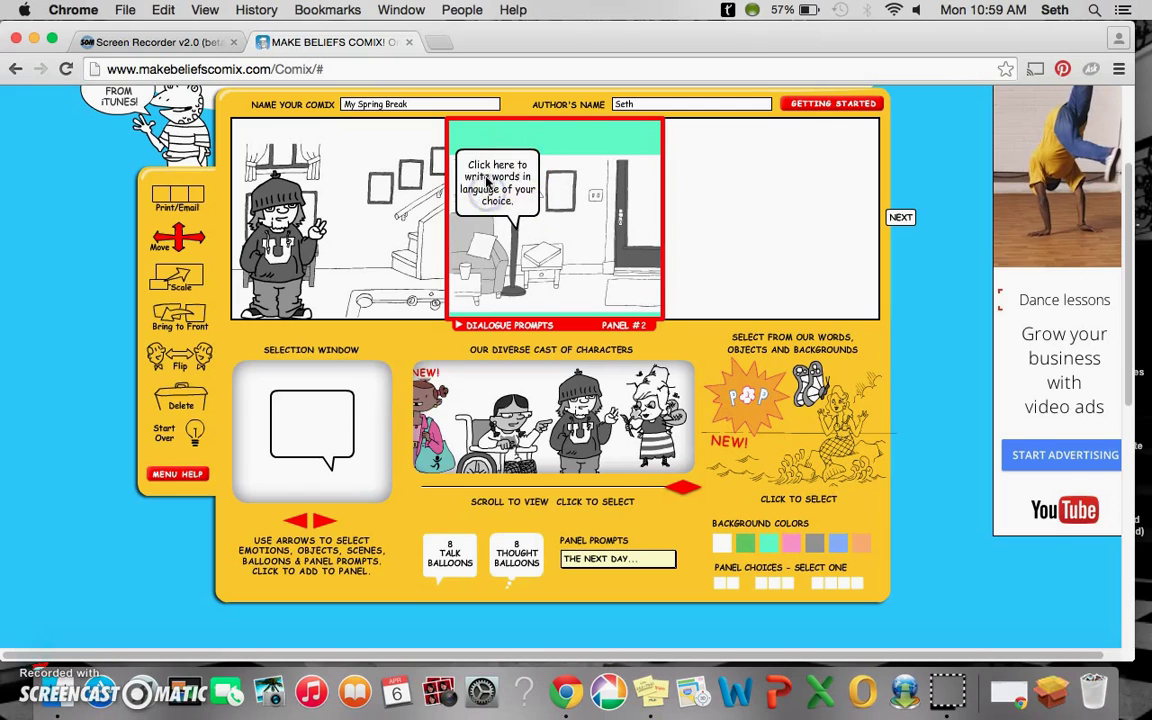
triple_click(491, 190)
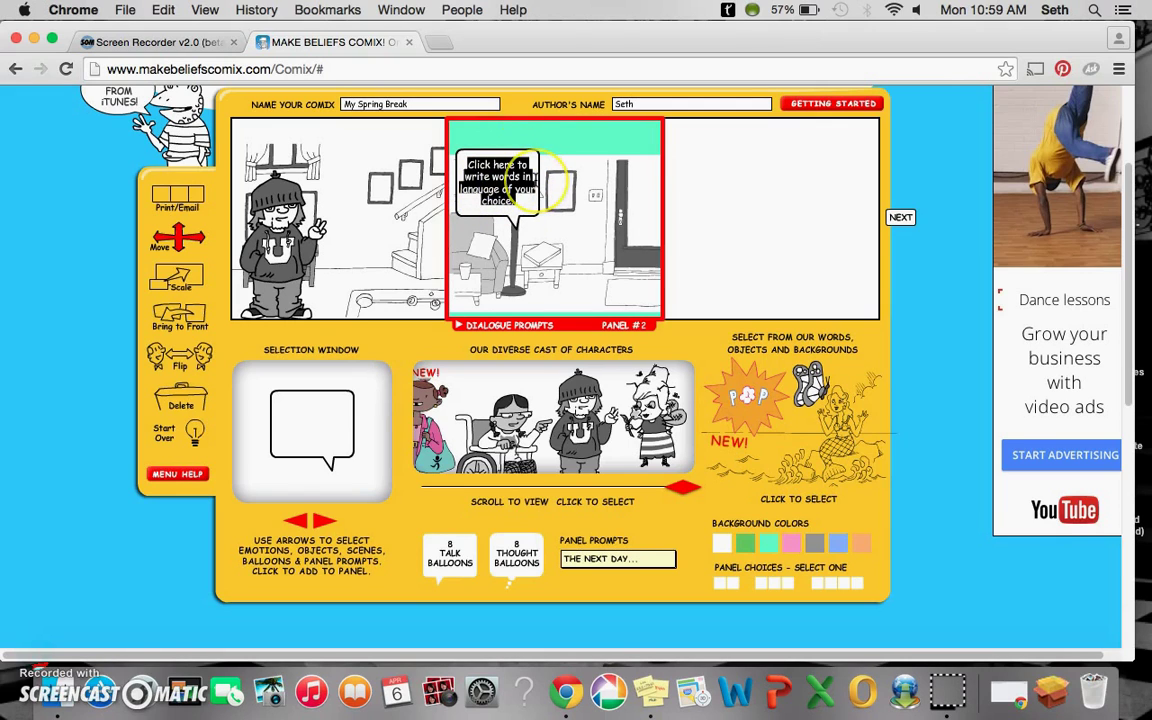
type("Hell")
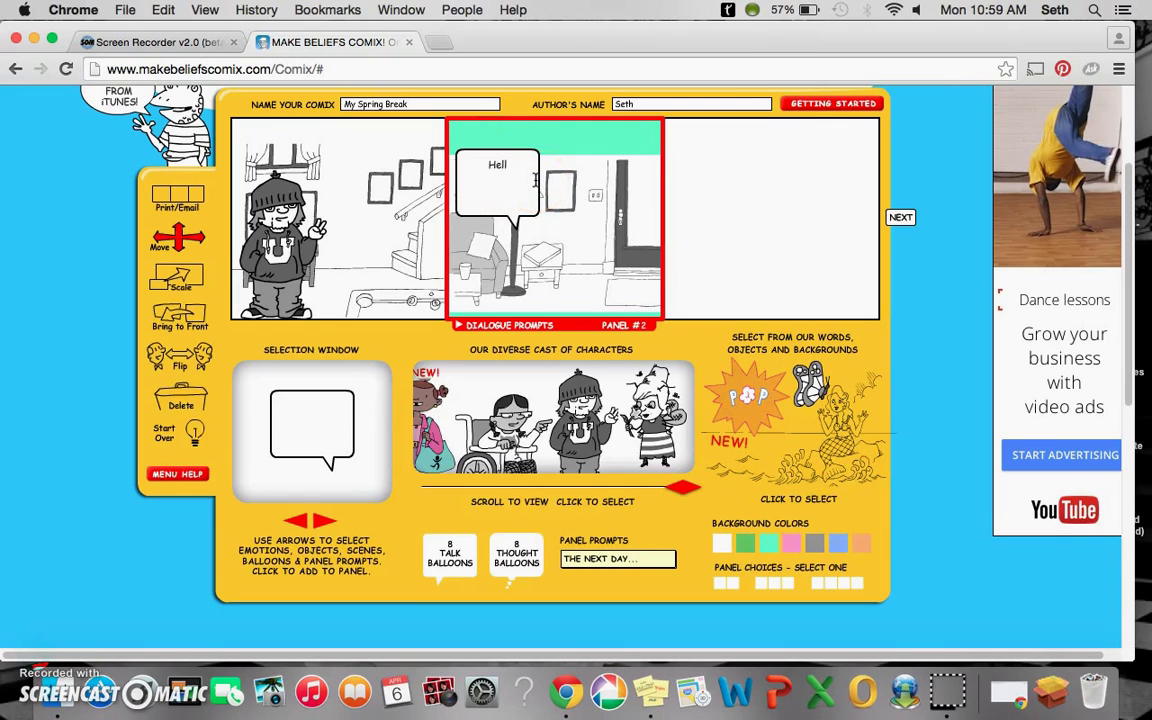
type("o!")
key("BackSpace")
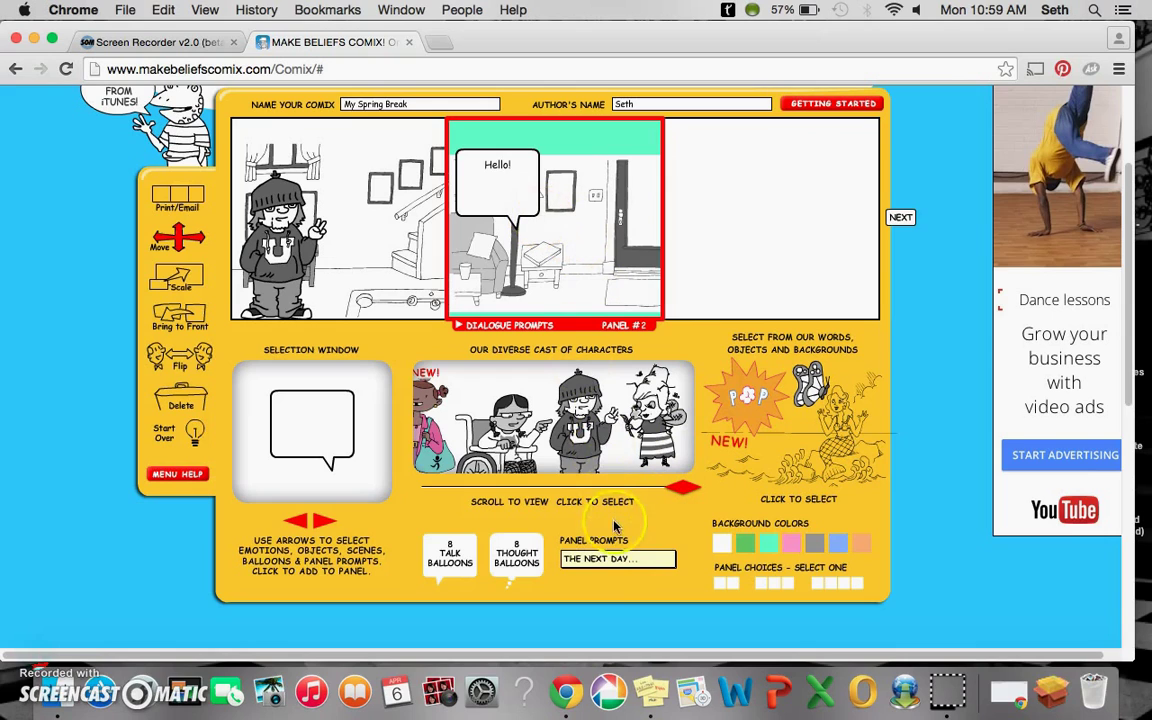
Step: Place the 'THE NEXT DAY...' caption in panel 2 and nudge it right along the top
left_click(591, 562)
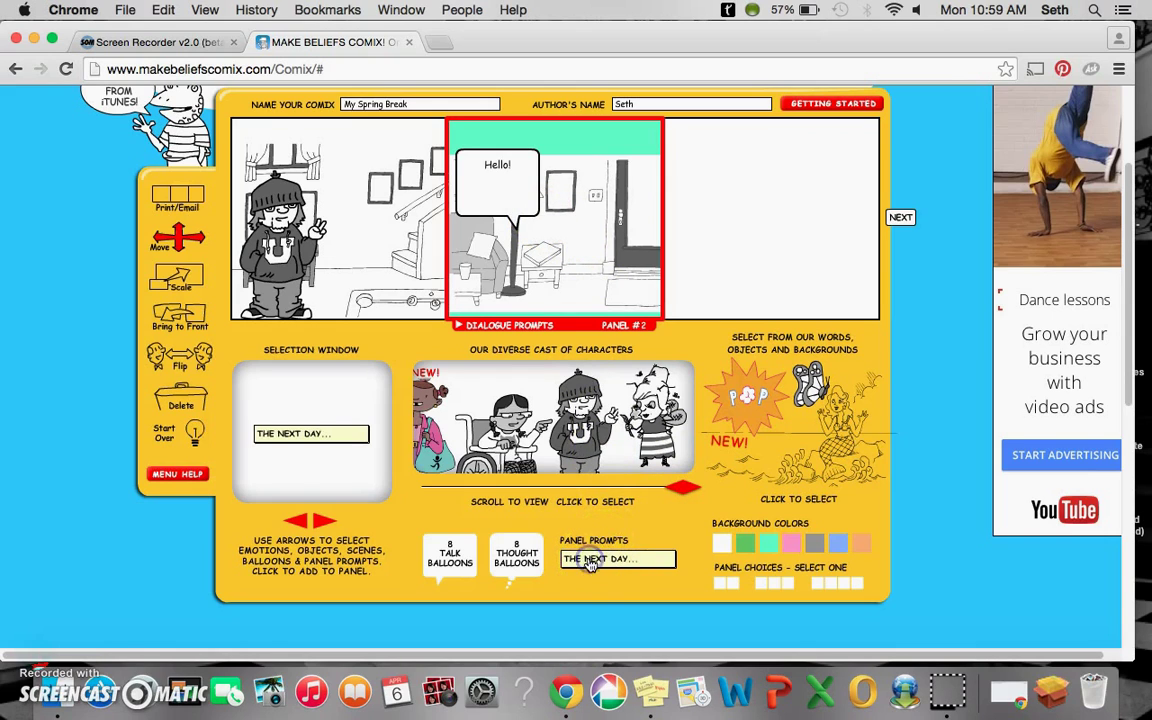
left_click(324, 522)
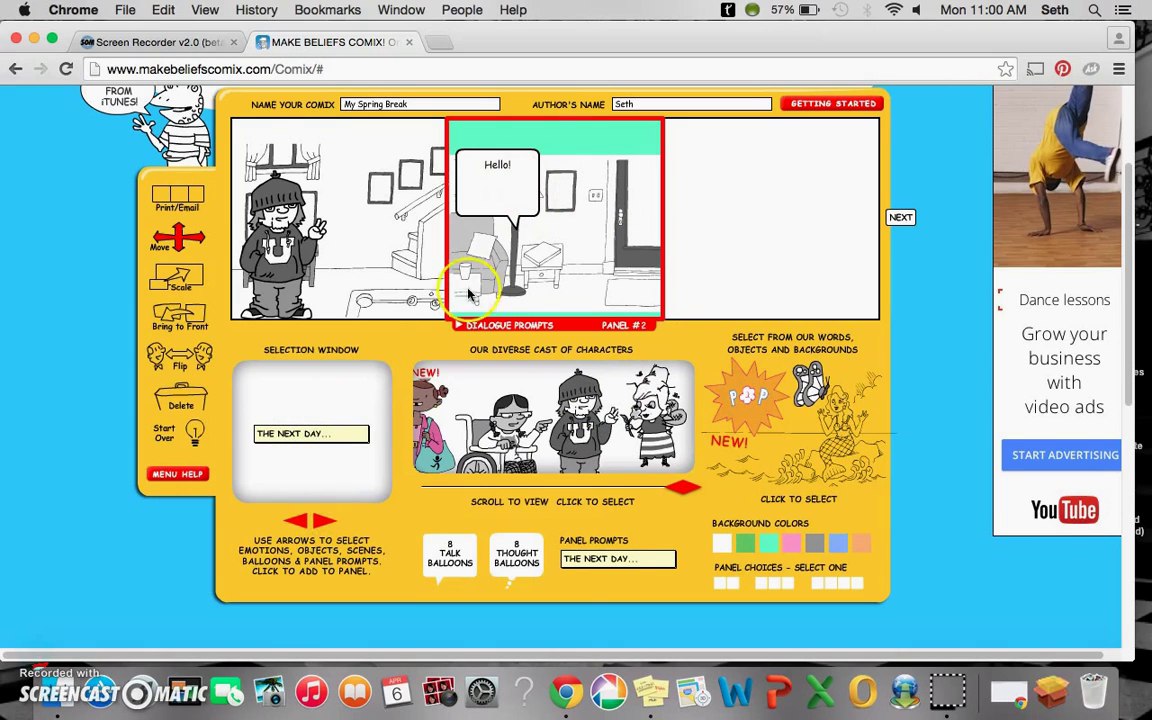
left_click(286, 434)
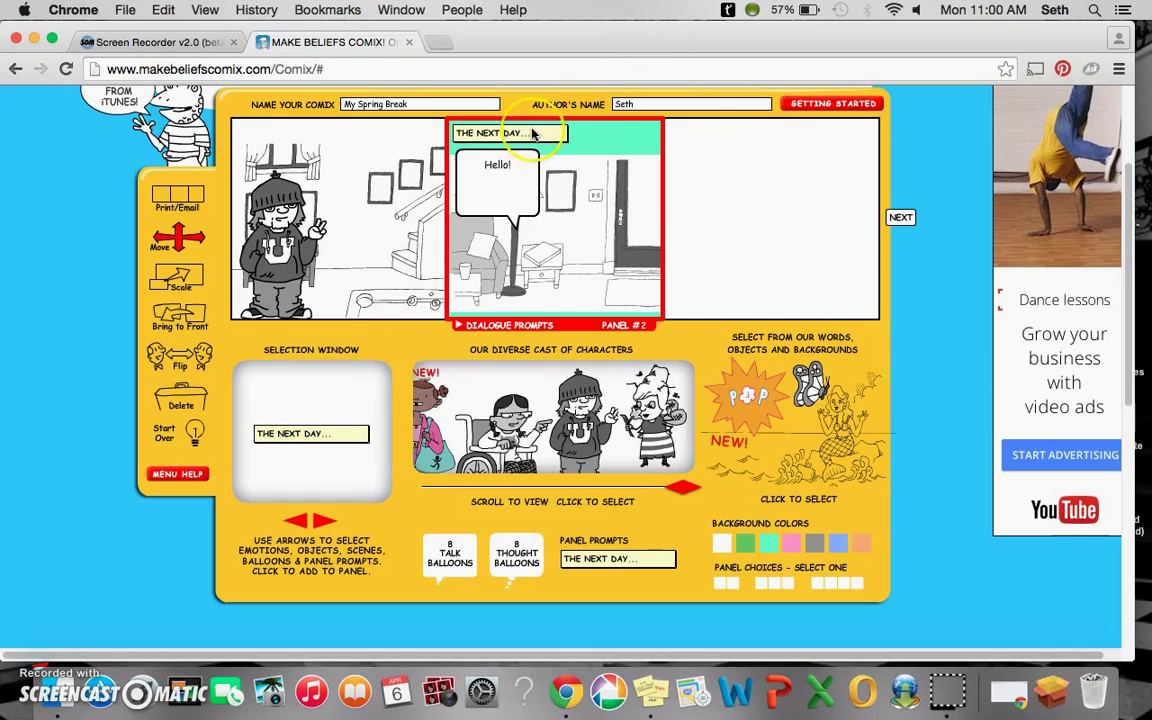
left_click_drag(490, 145, 520, 135)
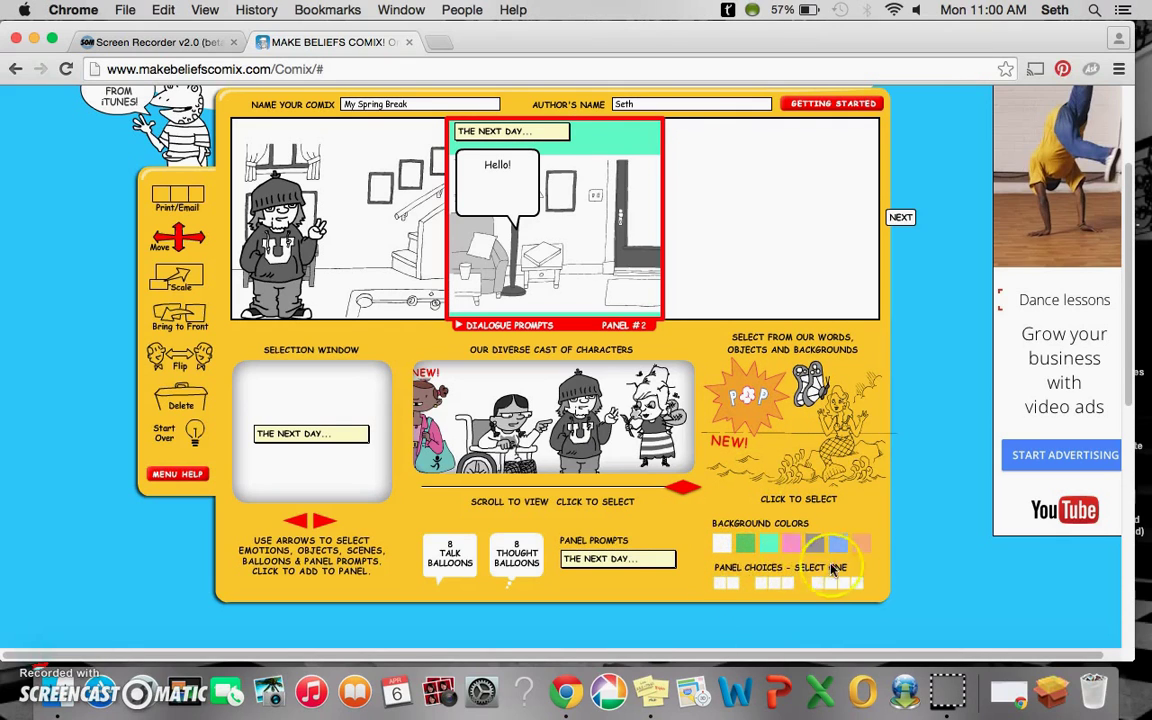
Step: Step the Panel Choices through two and three panels to a four-panel layout
left_click(724, 588)
left_click(767, 586)
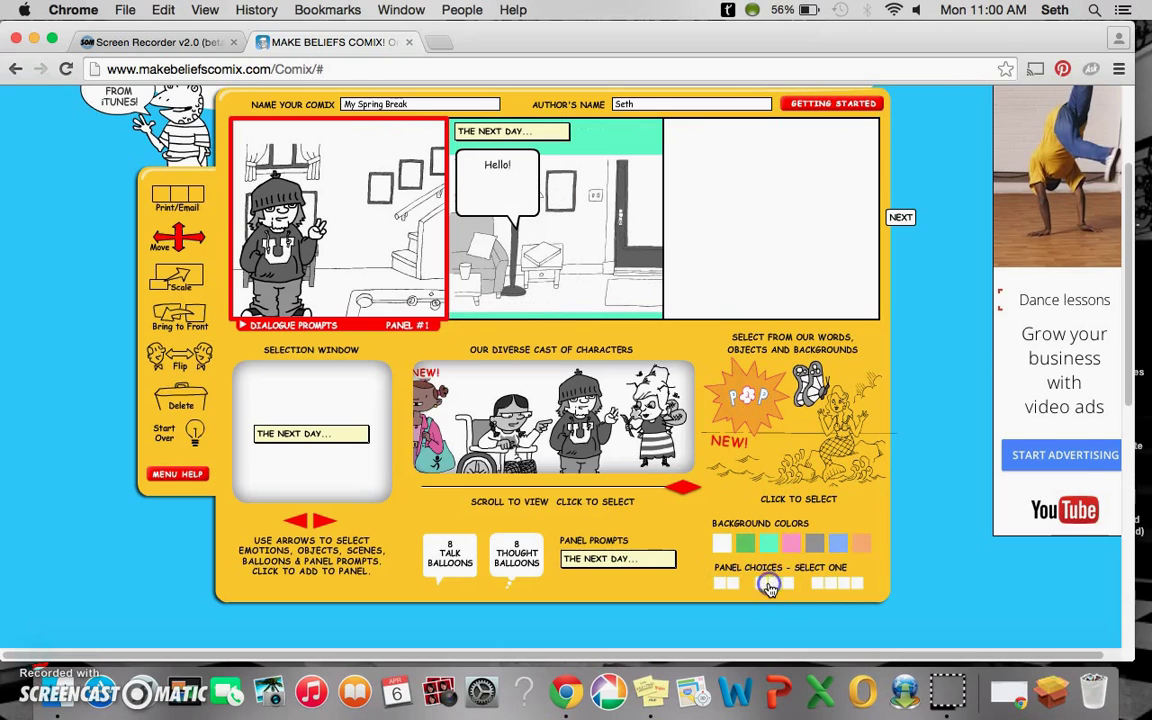
left_click(819, 586)
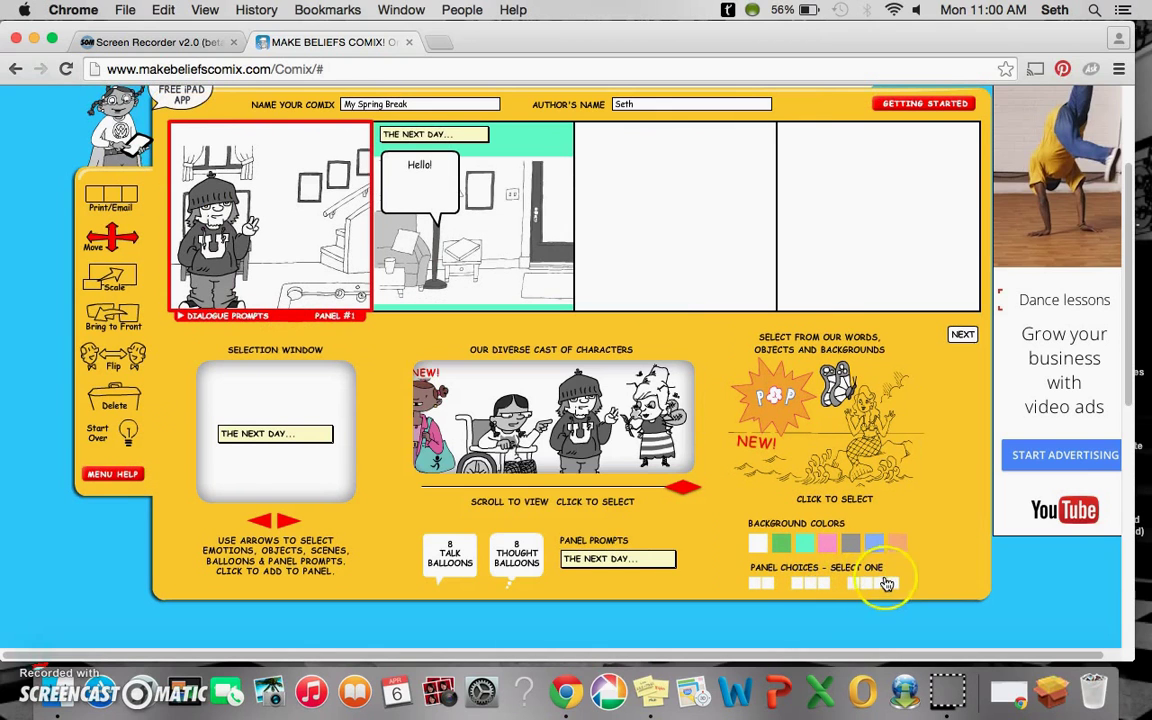
scroll(313, 370, "up", 3)
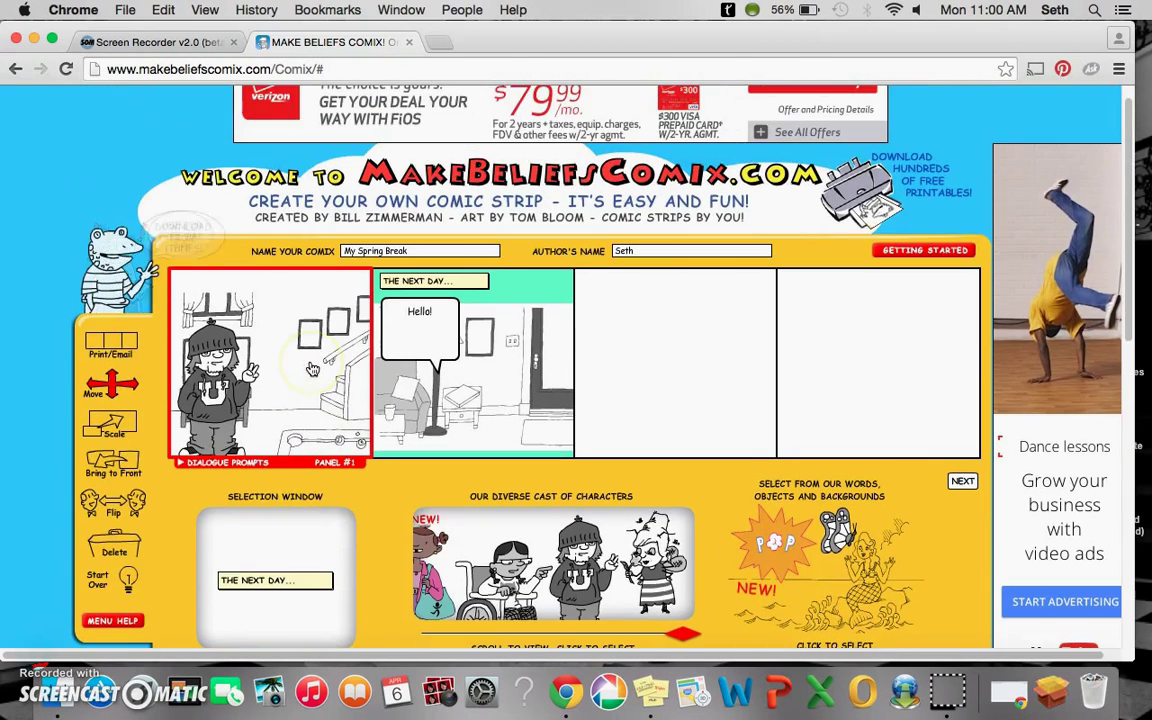
scroll(313, 370, "down", 4)
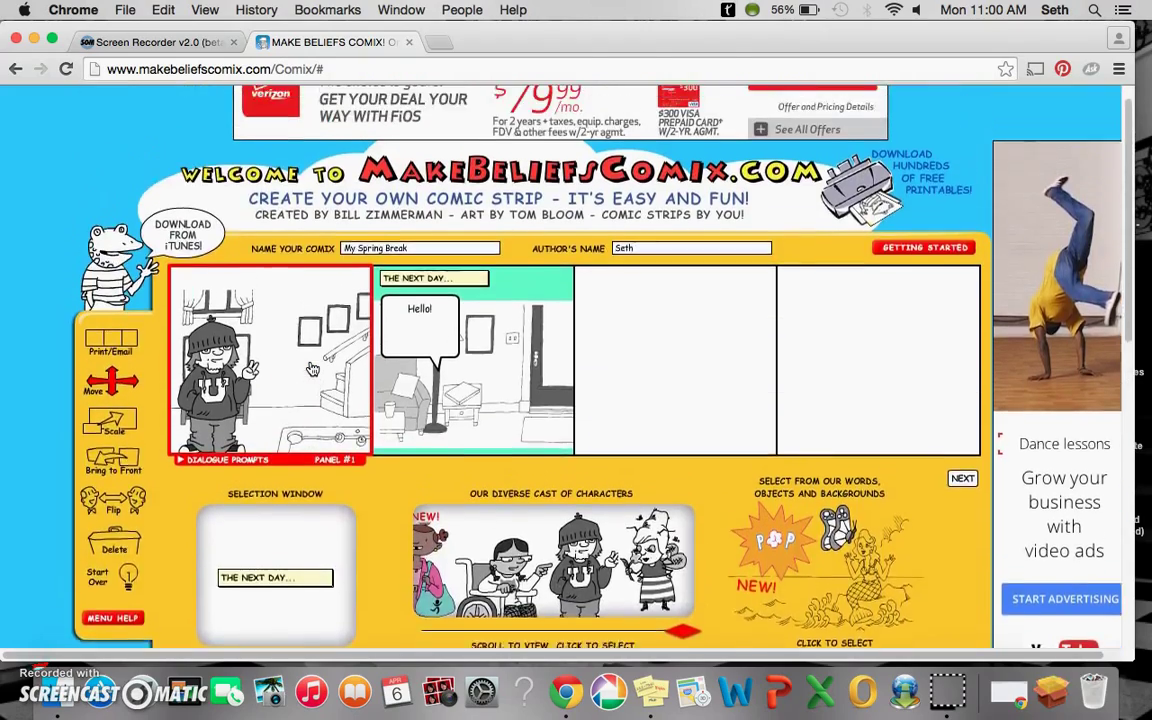
scroll(312, 370, "up", 1)
scroll(312, 370, "down", 3)
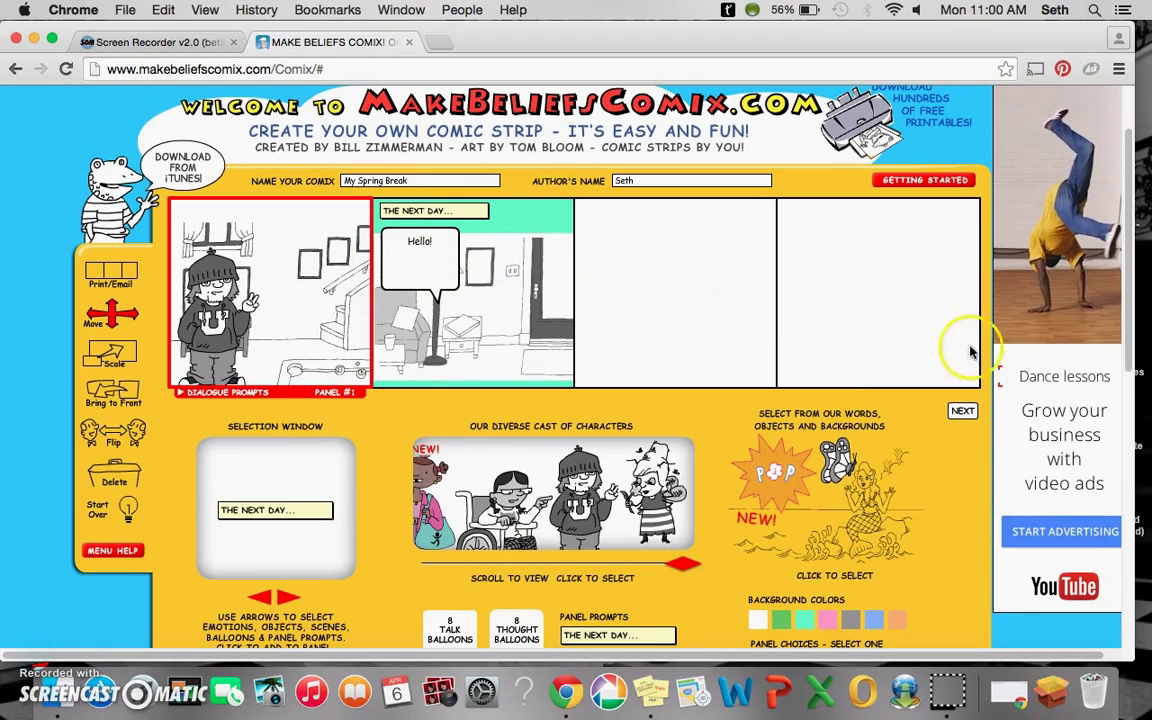
Step: Finish the 'My Spring Break' strip and scroll through its Congratulations review, print and email page
left_click(962, 413)
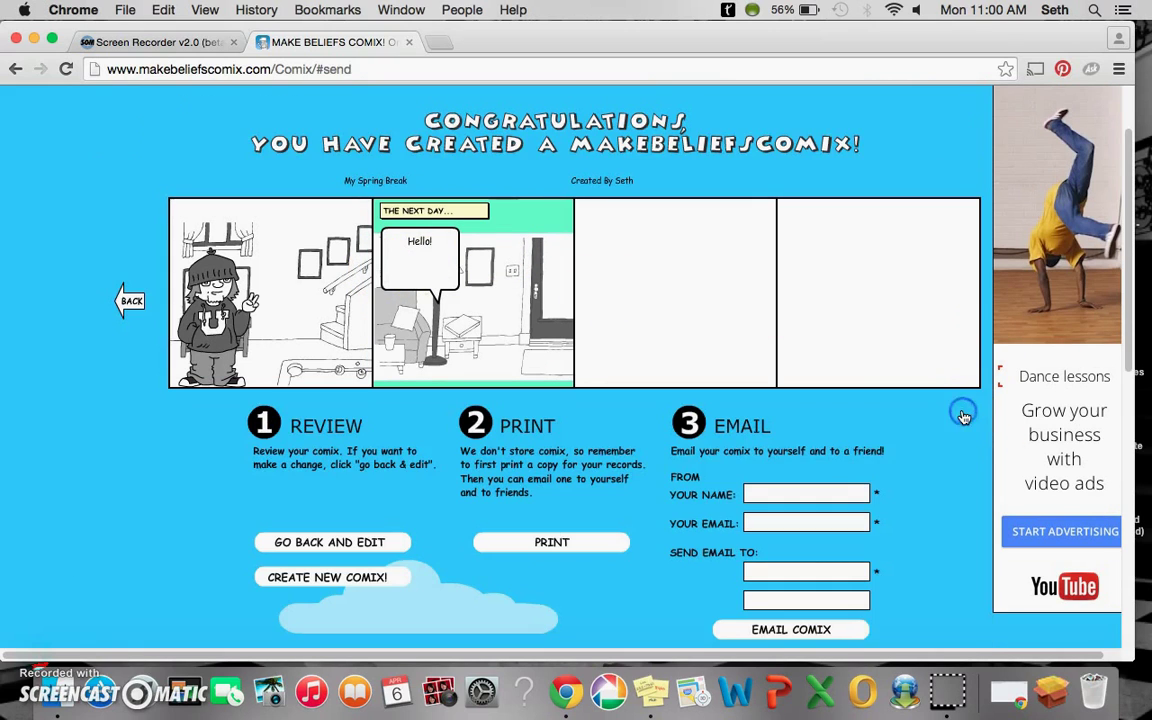
scroll(828, 424, "down", 2)
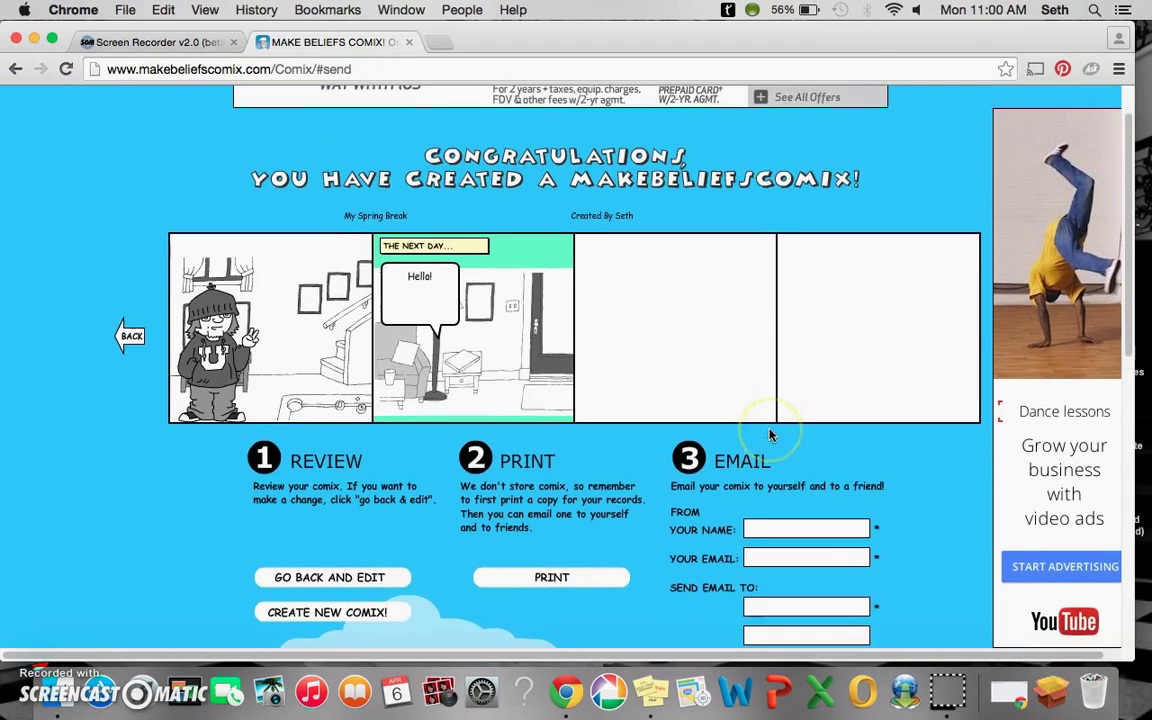
scroll(770, 434, "down", 3)
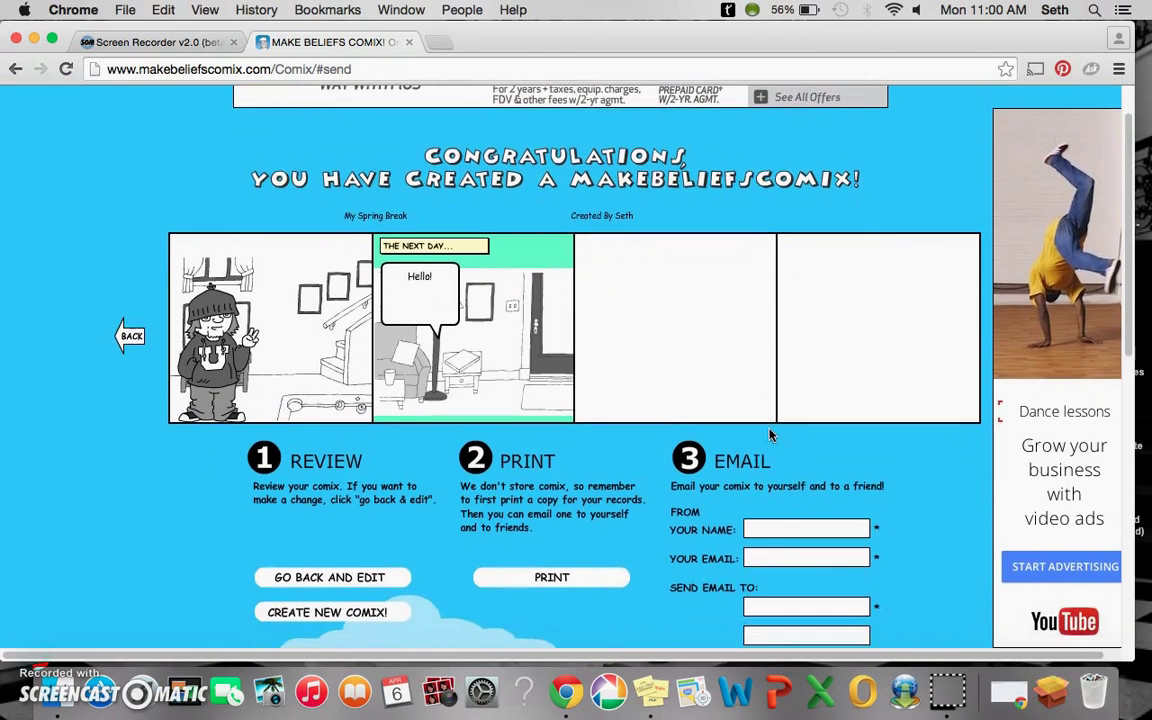